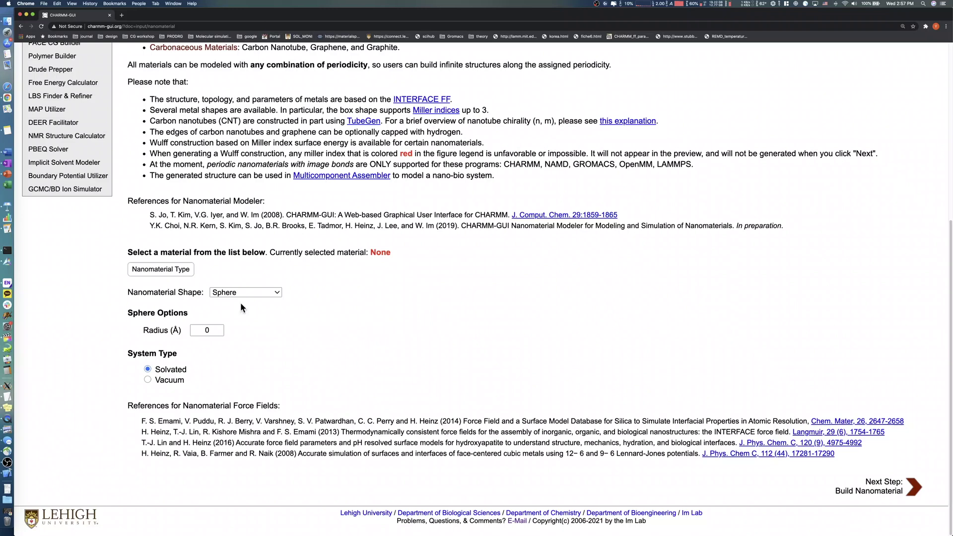
# Choose α-Cristobalite silica as the nanomaterial, keeping the Sphere shape.
pyautogui.click(161, 269)
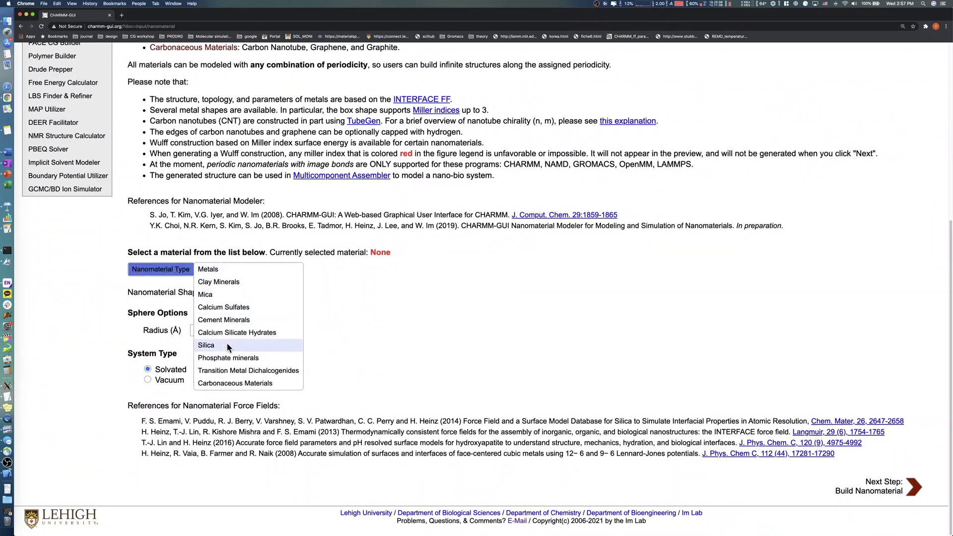
pyautogui.moveTo(227, 344)
pyautogui.click(339, 344)
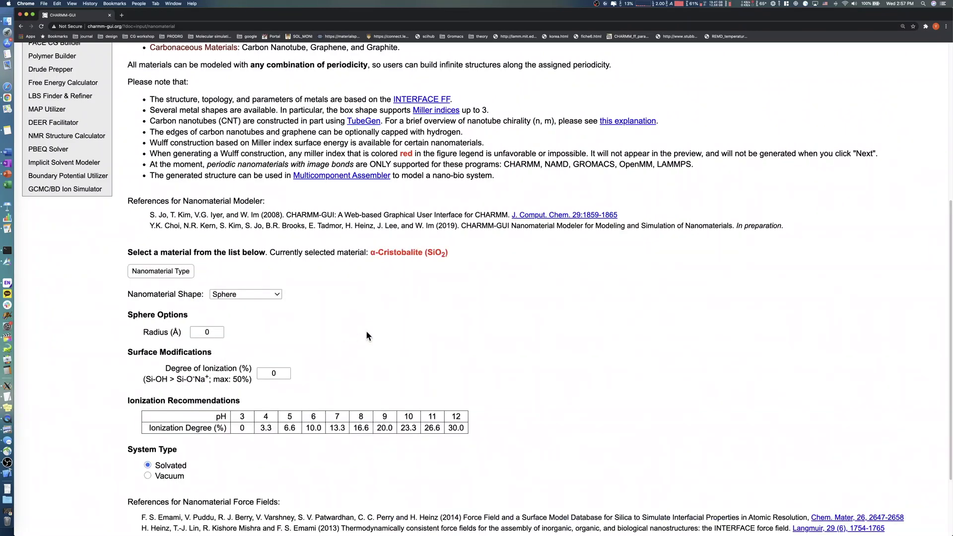
pyautogui.scroll(-3, 367, 335)
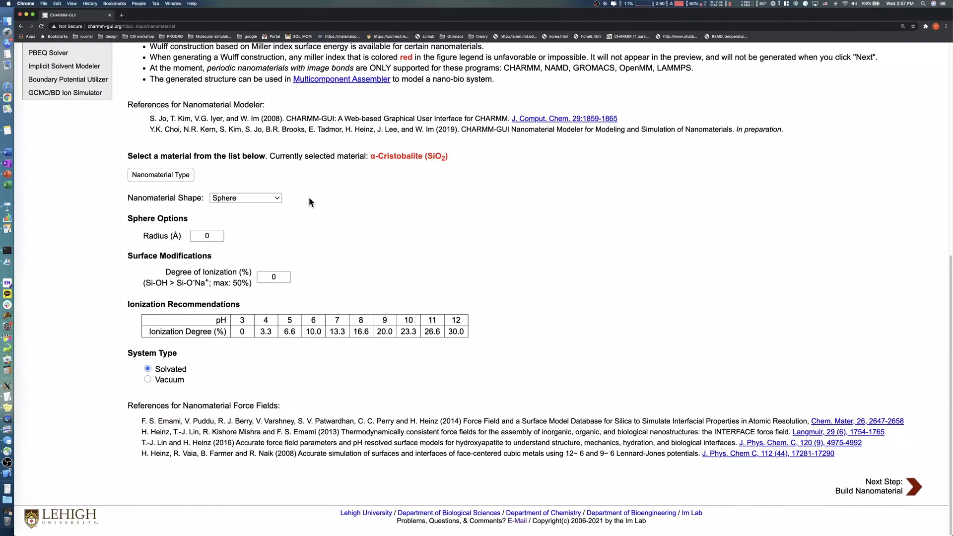
pyautogui.click(240, 200)
# Enter radius 30 Å and 13.3% degree of ionization, then build the sphere.
pyautogui.click(203, 235)
pyautogui.write('3')
pyautogui.click(270, 277)
pyautogui.write('13.3')
pyautogui.press('Delete')
pyautogui.click(320, 295)
pyautogui.click(885, 489)
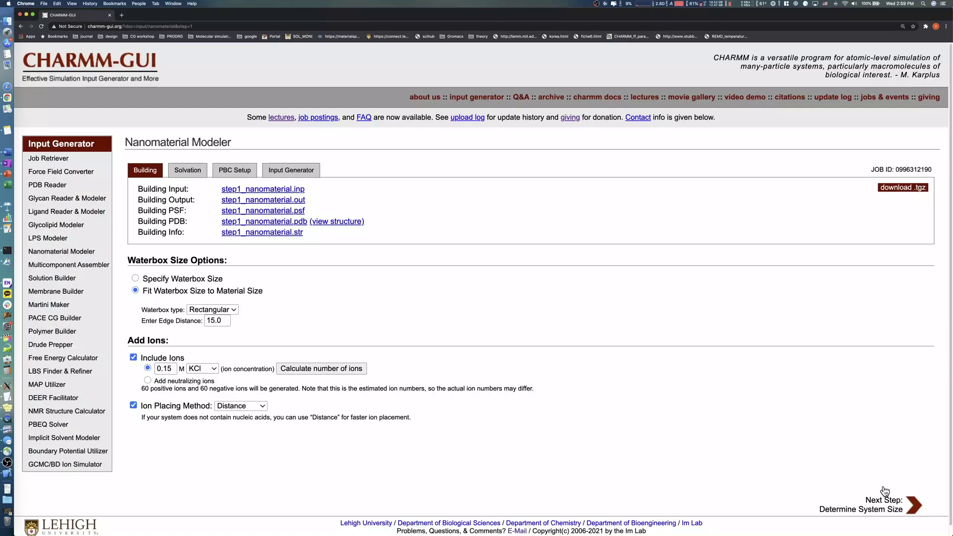
# Preview step1_nanomaterial.pdb in the NGL viewer, then close the popup.
pyautogui.click(337, 222)
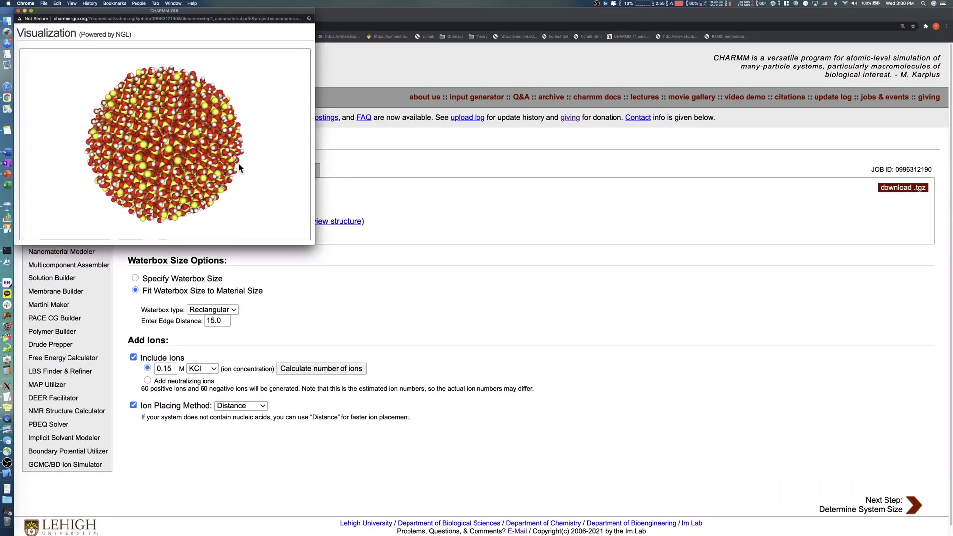
pyautogui.click(19, 10)
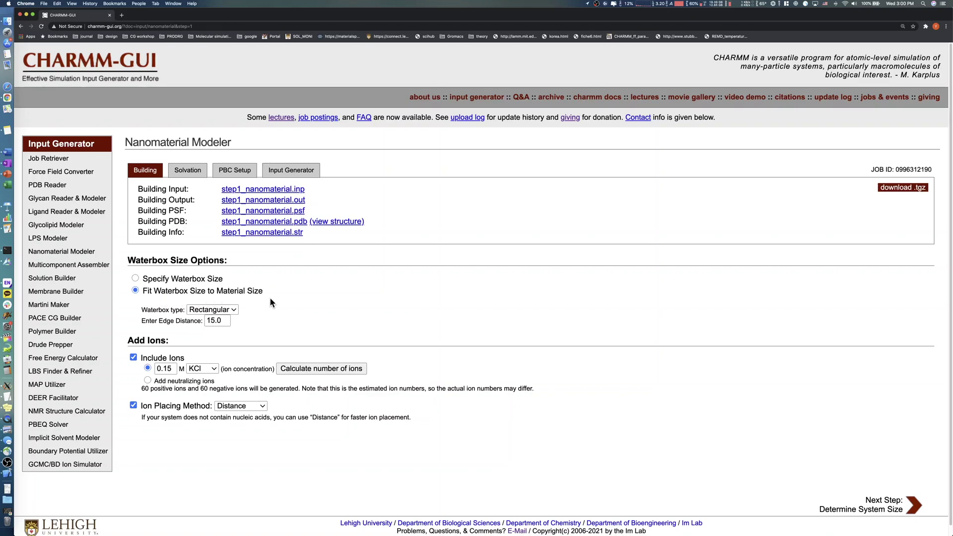
# Specify an 80×80×80 water box with 0.1 M KCl, calculate ions, and submit solvation.
pyautogui.click(134, 277)
pyautogui.click(536, 69)
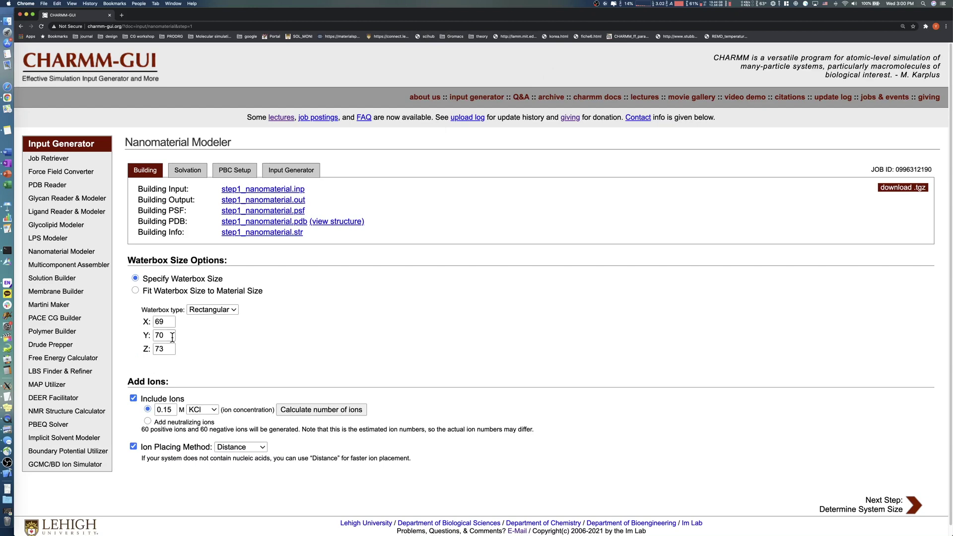
pyautogui.moveTo(167, 322); pyautogui.dragTo(161, 349)
pyautogui.write('808080')
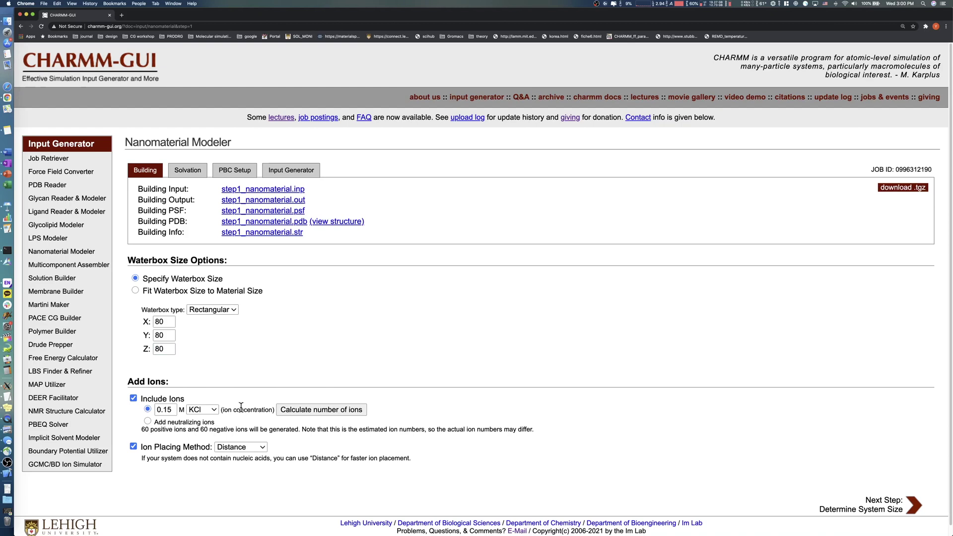
pyautogui.click(173, 410)
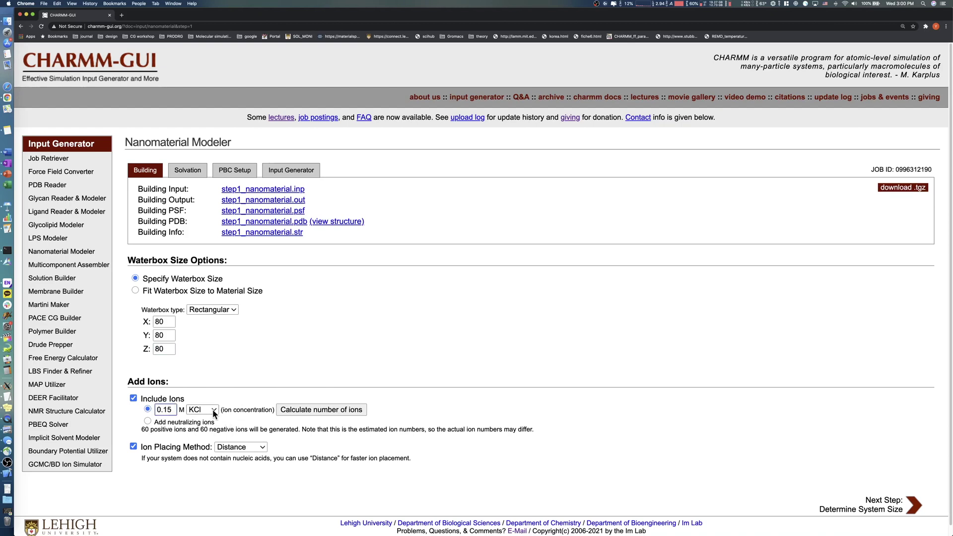
pyautogui.press('BackSpace')
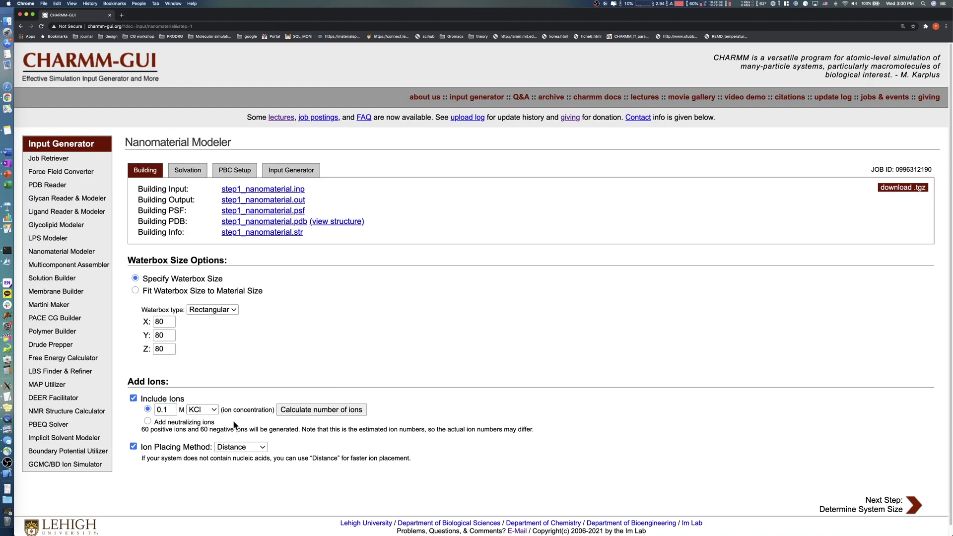
pyautogui.click(344, 409)
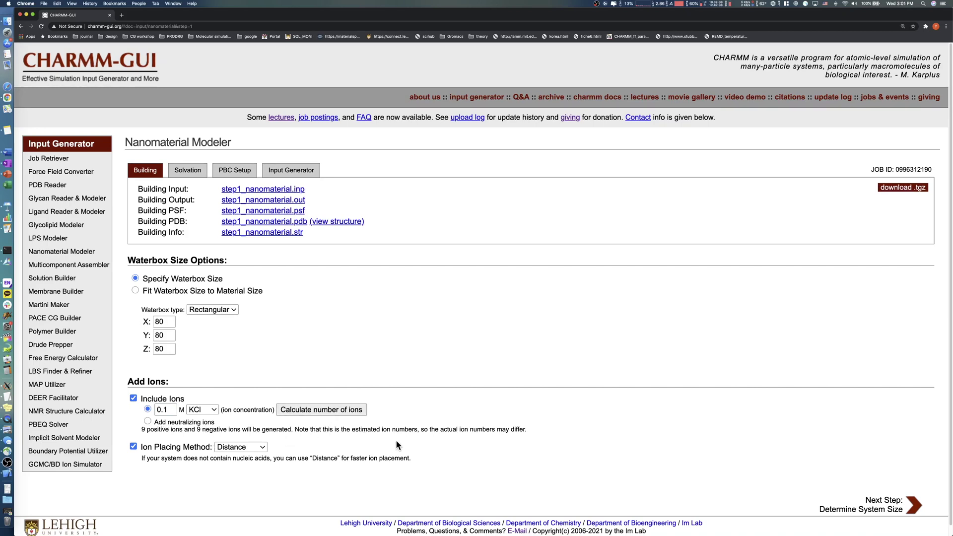
pyautogui.click(888, 508)
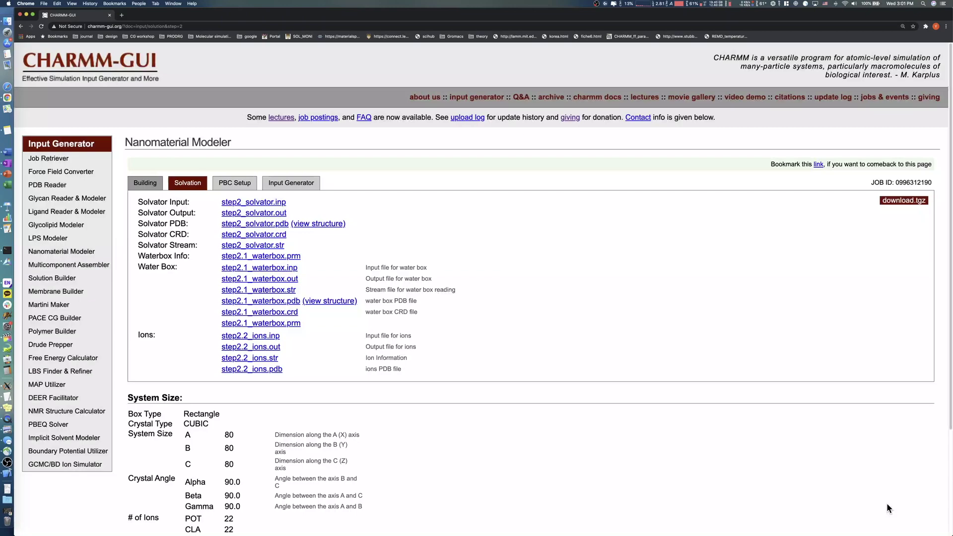
# Inspect the solvated structure by rotating it in the NGL viewer, then close it.
pyautogui.click(312, 223)
pyautogui.moveTo(257, 217); pyautogui.dragTo(223, 204)
pyautogui.click(18, 11)
# Copy the Job ID and look it up in Job Retriever.
pyautogui.moveTo(895, 183); pyautogui.dragTo(931, 180)
pyautogui.press('super+c')
pyautogui.click(516, 323)
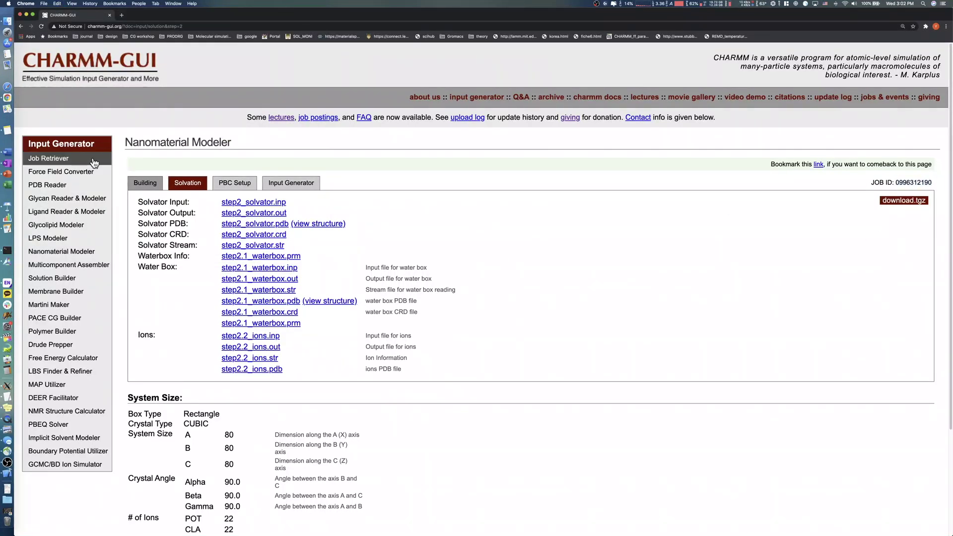
pyautogui.click(67, 163)
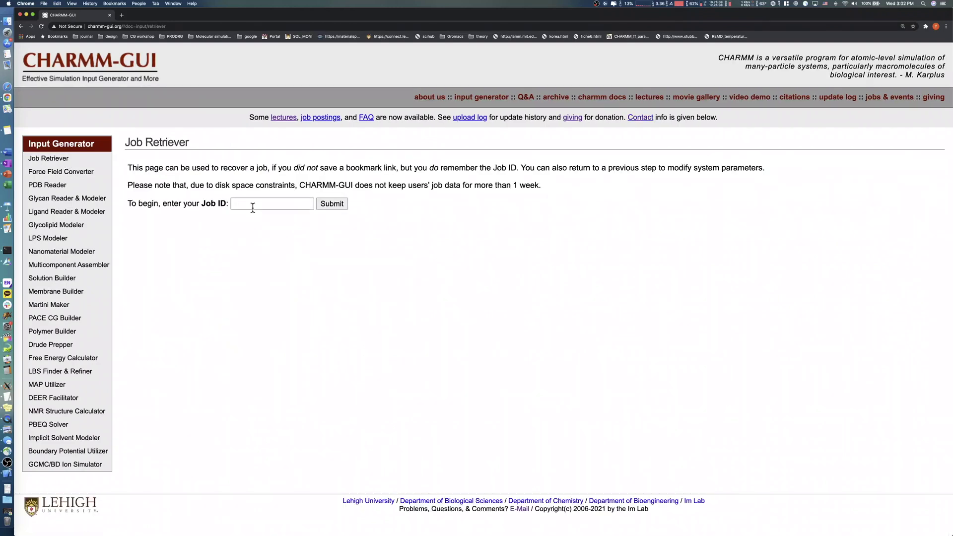
pyautogui.click(253, 203)
pyautogui.press('super+v')
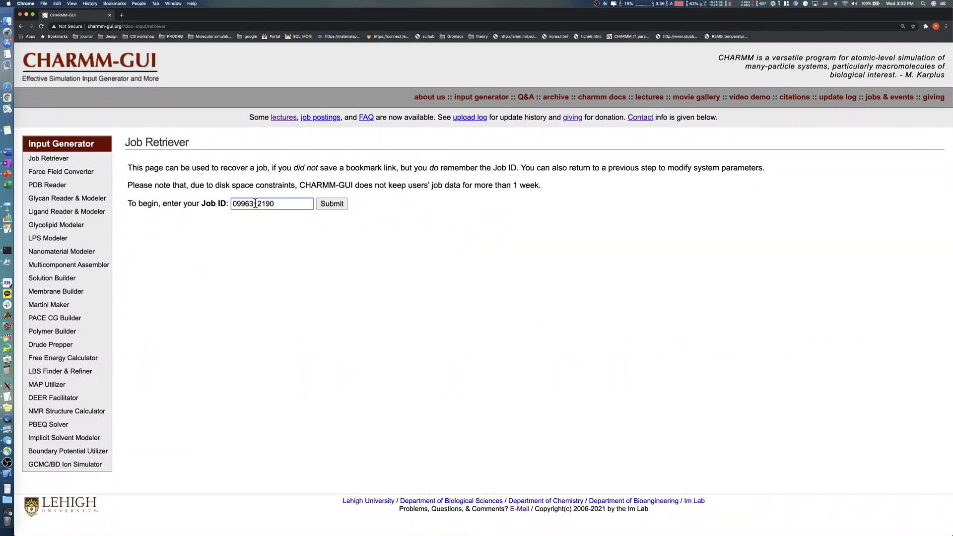
pyautogui.click(331, 204)
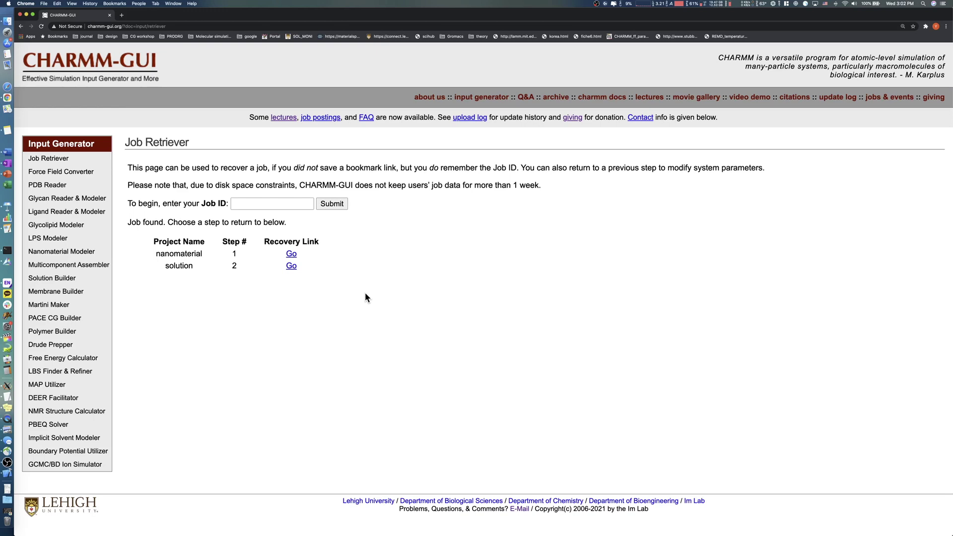
# Return to the nanomaterial step and specify an 85×85×85 water box.
pyautogui.click(291, 255)
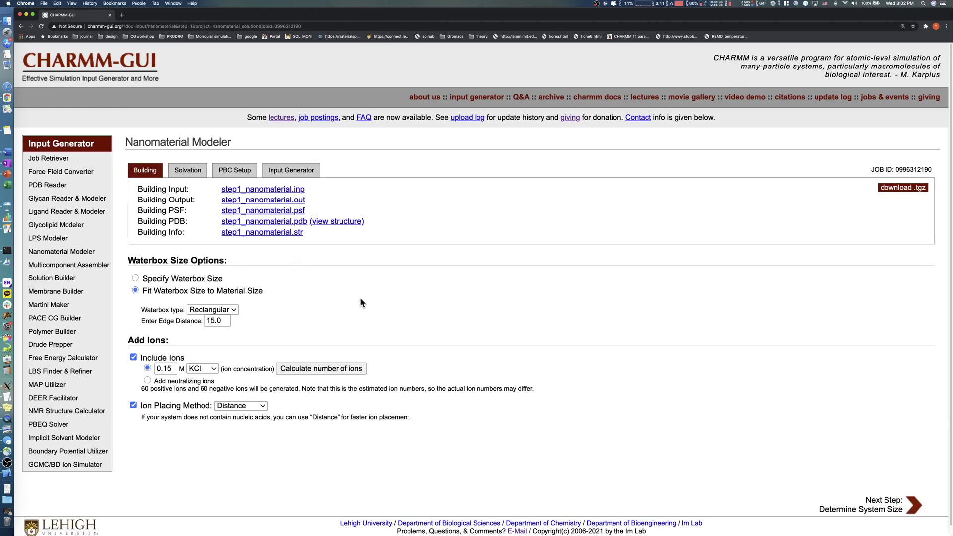
pyautogui.scroll(-1, 356, 305)
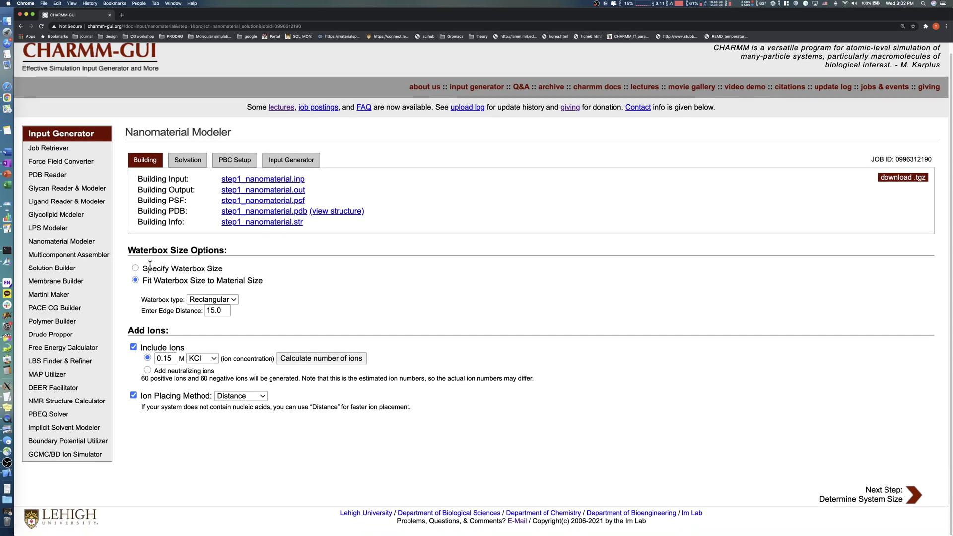
pyautogui.click(134, 268)
pyautogui.click(536, 70)
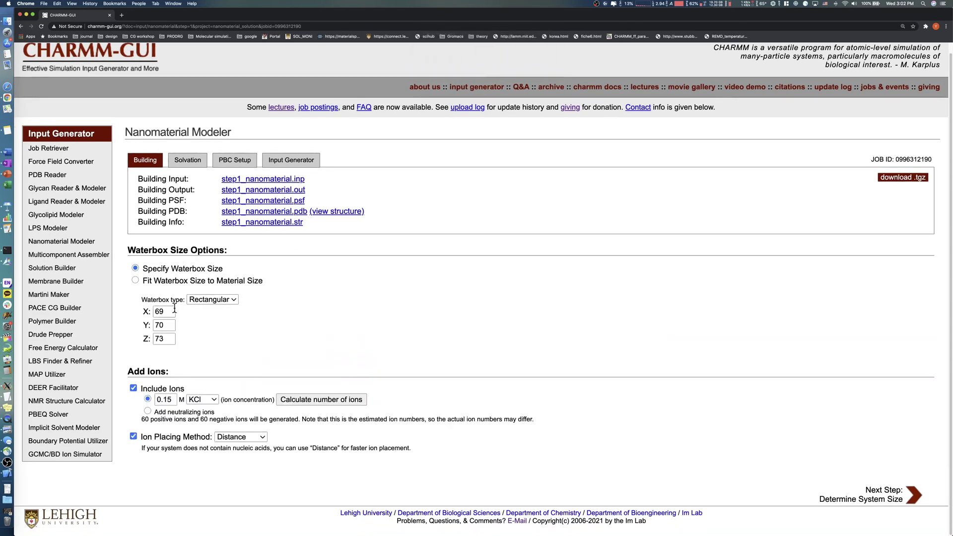
pyautogui.moveTo(174, 308); pyautogui.dragTo(150, 337)
pyautogui.write('858585')
# Select NaCl at 0.1 M and recalculate the number of ions.
pyautogui.click(217, 402)
pyautogui.click(197, 411)
pyautogui.click(172, 399)
pyautogui.press('BackSpace')
pyautogui.click(323, 402)
pyautogui.click(326, 402)
# Submit the 85 Å NaCl box for solvation and check step2_solvator.pdb in the viewer.
pyautogui.click(891, 497)
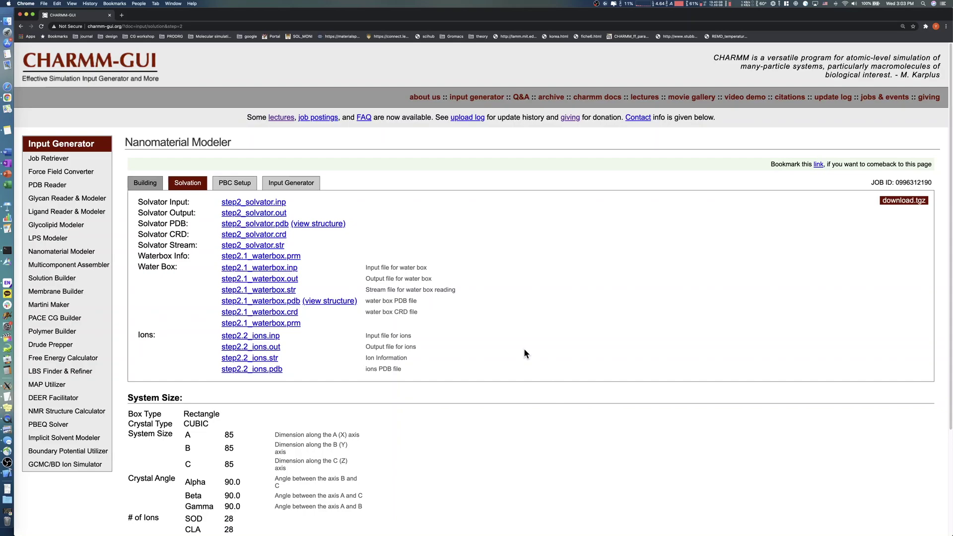
pyautogui.click(326, 224)
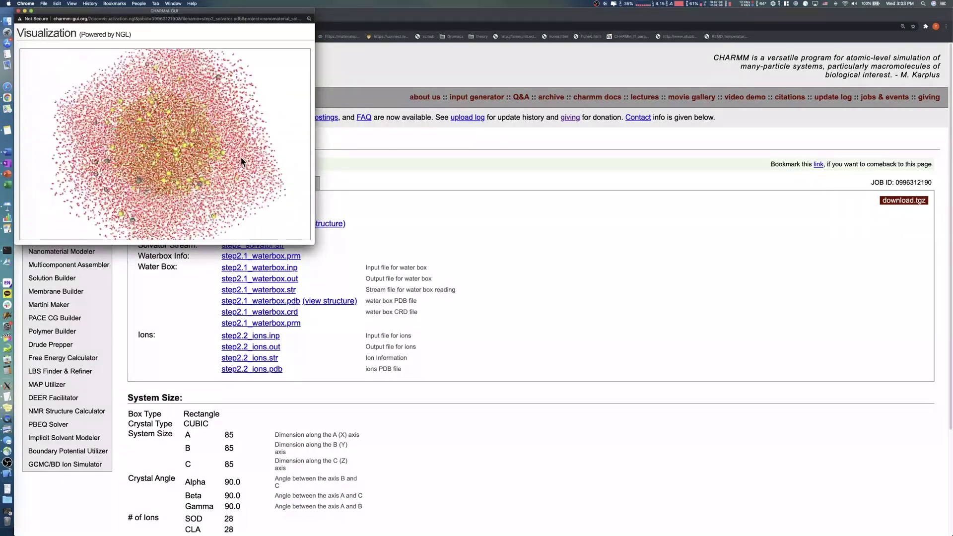
pyautogui.click(19, 11)
pyautogui.scroll(-5, 516, 327)
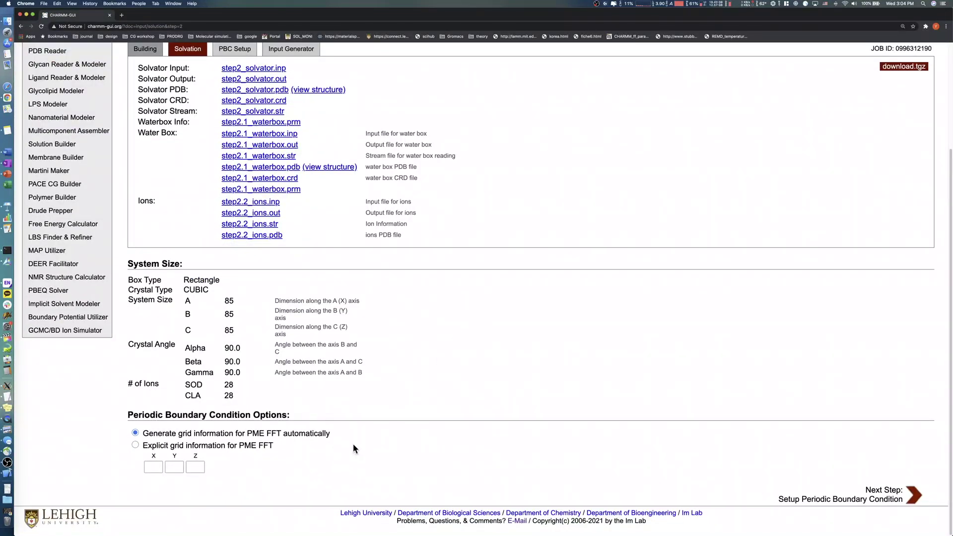
# Set up periodic boundaries and generate NAMD and GROMACS equilibration and dynamics inputs.
pyautogui.click(866, 499)
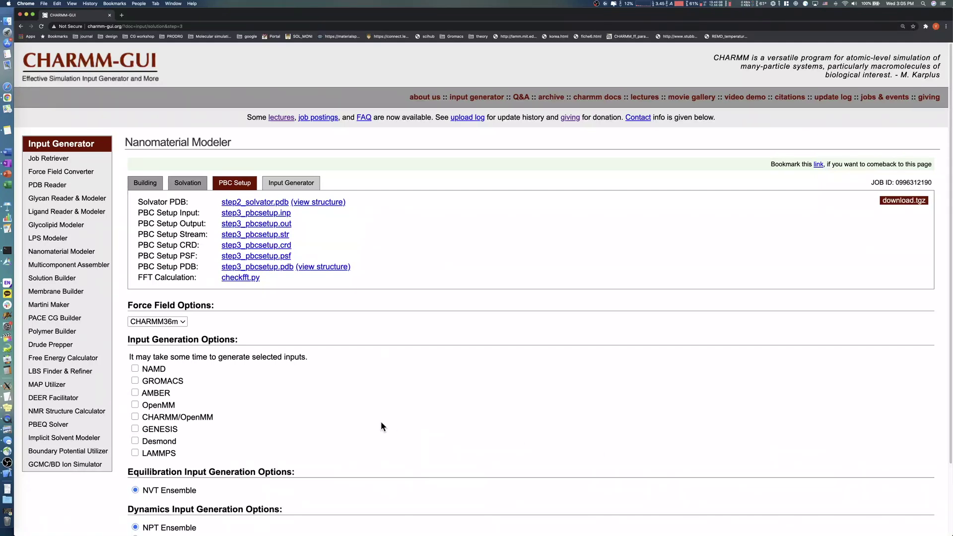
pyautogui.click(134, 368)
pyautogui.click(134, 380)
pyautogui.scroll(-3, 329, 407)
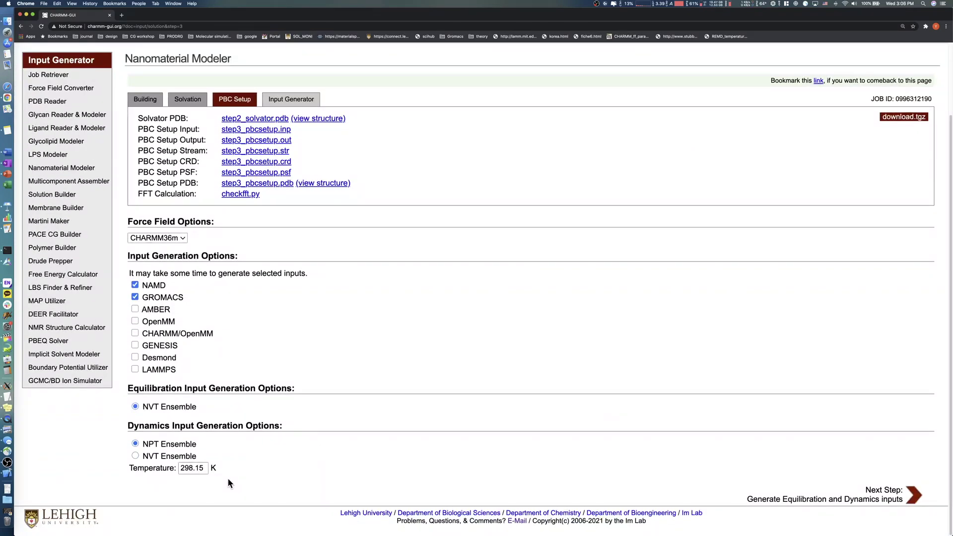
pyautogui.click(893, 498)
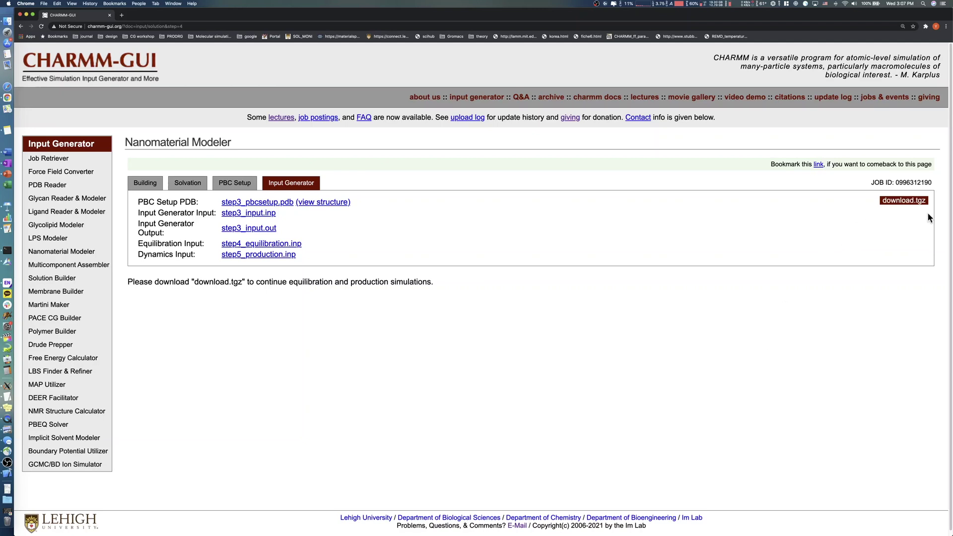
# Save the download.tgz archive of simulation inputs.
pyautogui.click(904, 201)
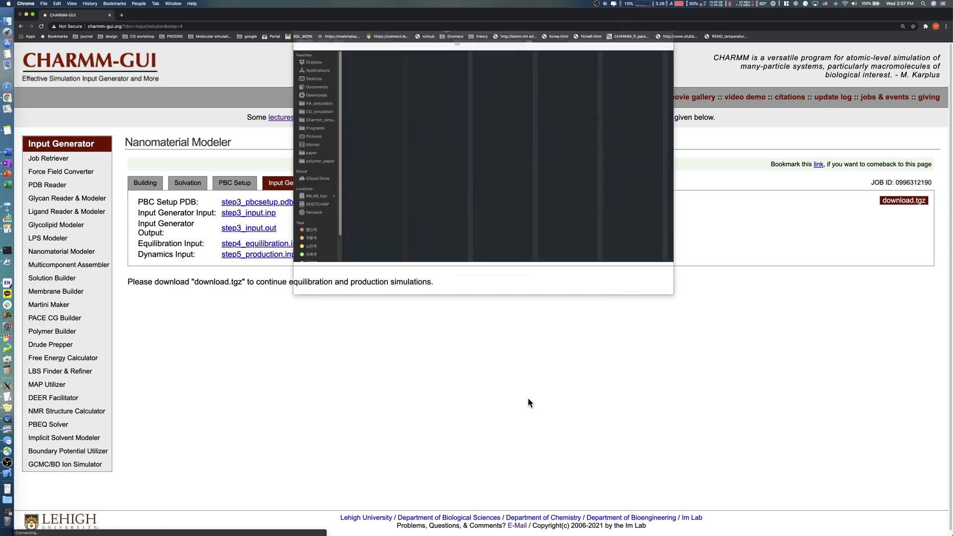
pyautogui.click(657, 307)
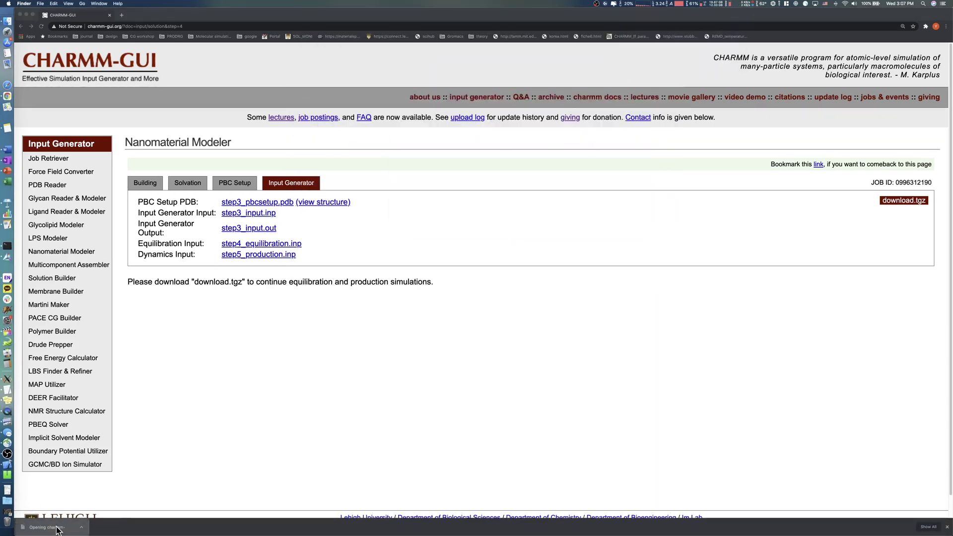
# Read the gromacs folder's README in TextEdit, then close it and the Finder window.
pyautogui.moveTo(642, 211); pyautogui.dragTo(717, 356)
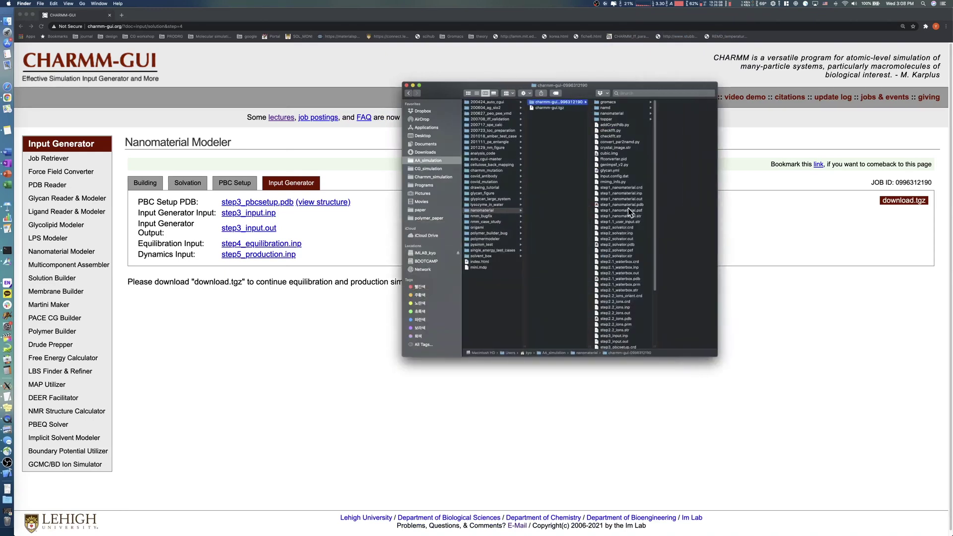
pyautogui.click(614, 102)
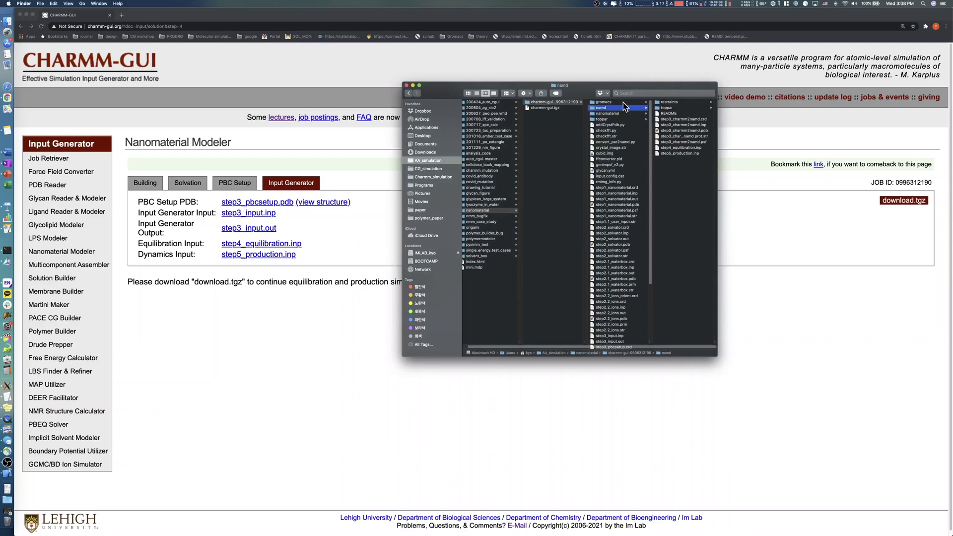
pyautogui.click(674, 108)
pyautogui.rightClick(618, 108)
pyautogui.moveTo(642, 120)
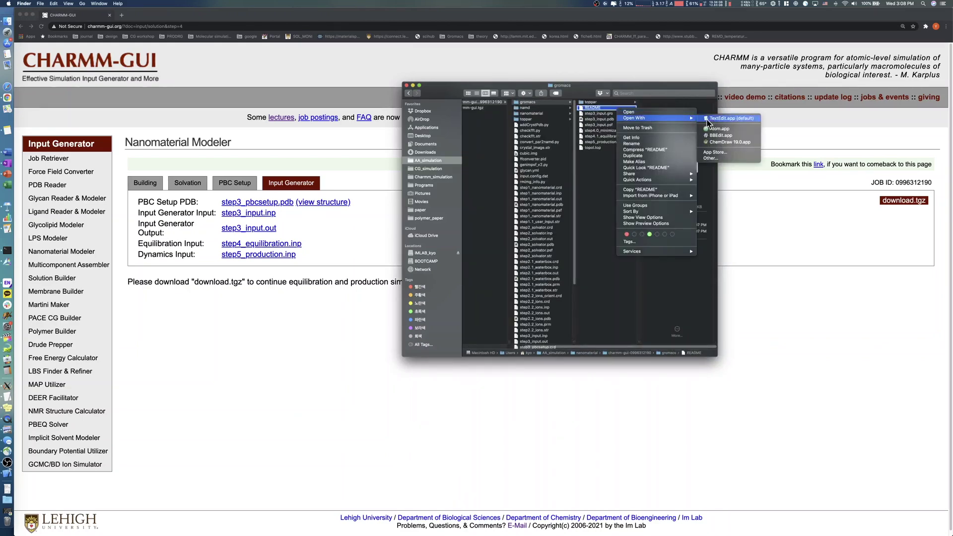
pyautogui.click(714, 116)
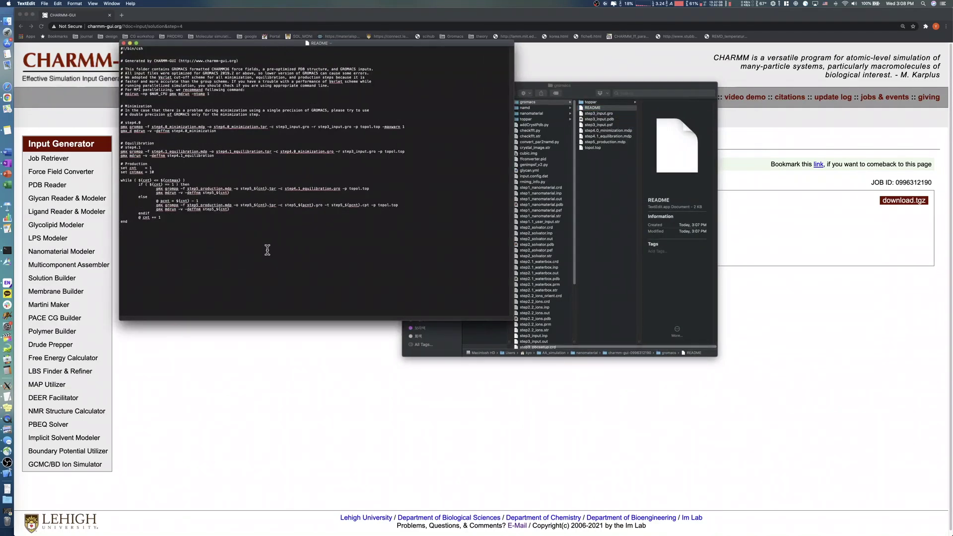
pyautogui.click(123, 43)
pyautogui.click(407, 85)
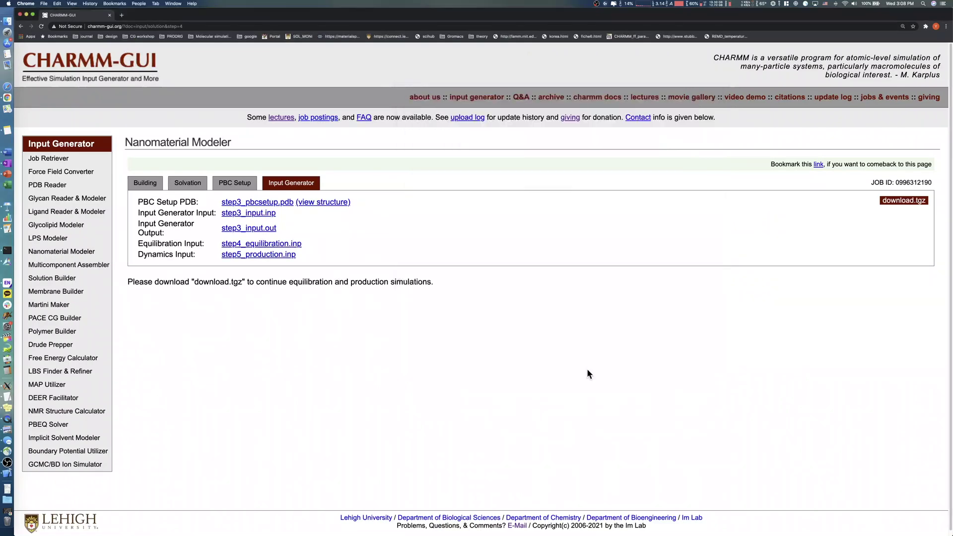
# Start a new α-Cristobalite silica nanomaterial with the Box shape.
pyautogui.click(100, 253)
pyautogui.scroll(-5, 715, 338)
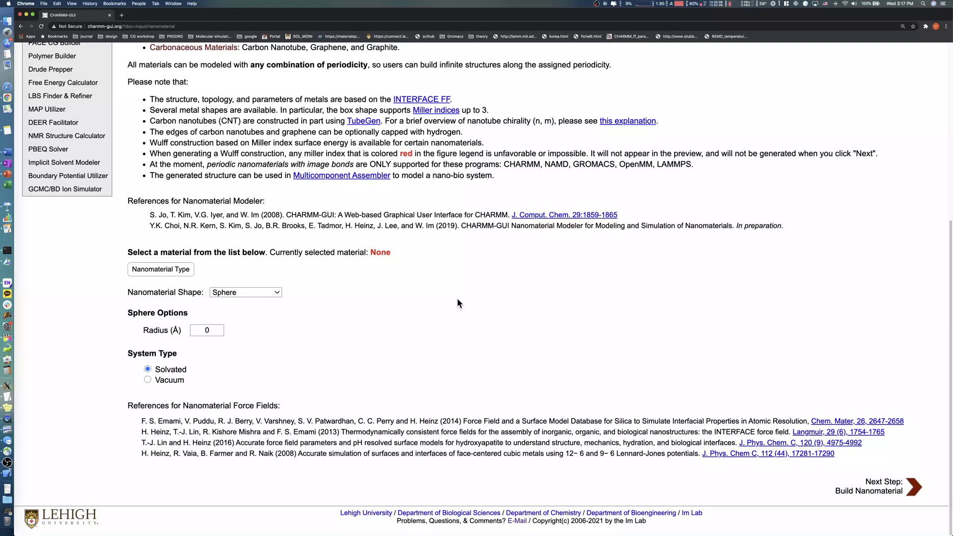
pyautogui.click(164, 270)
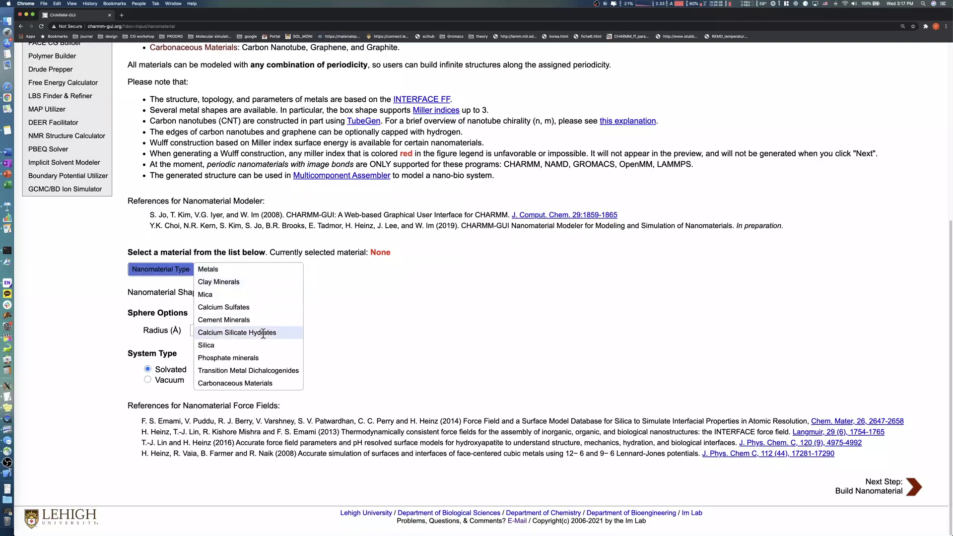
pyautogui.moveTo(278, 345)
pyautogui.click(334, 345)
pyautogui.scroll(-2, 366, 326)
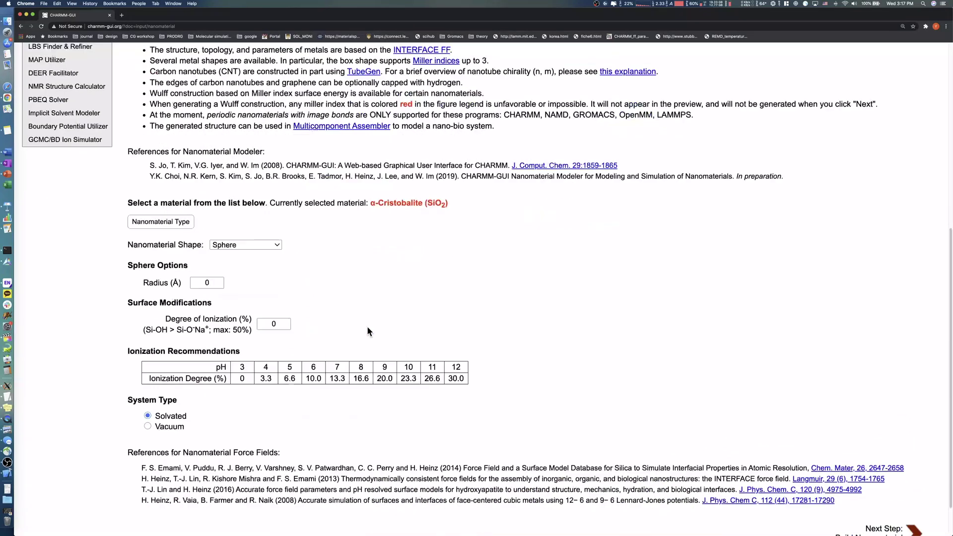
pyautogui.click(262, 244)
pyautogui.click(254, 256)
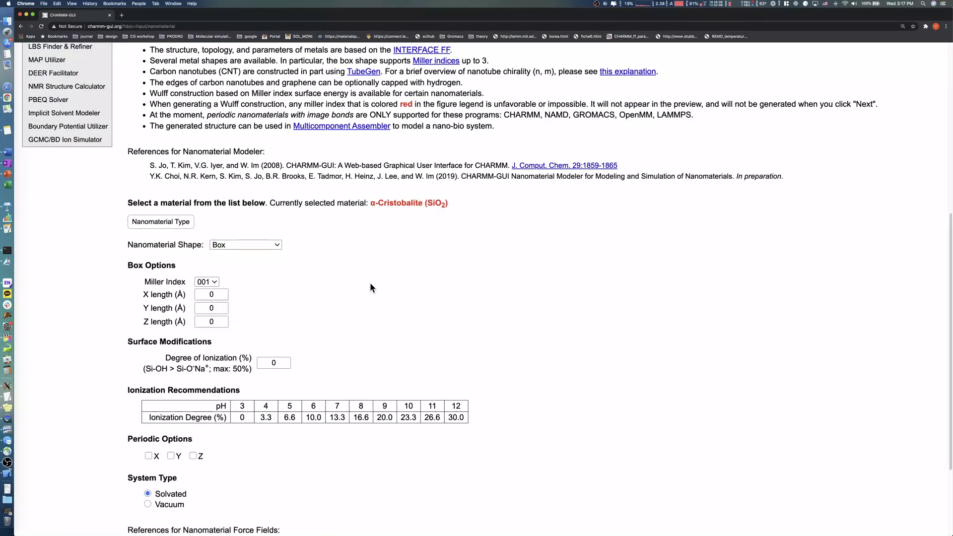
# Enter box lengths X 50, Y 50 and Z 30 Å with Miller index 001.
pyautogui.scroll(-3, 371, 282)
pyautogui.click(209, 211)
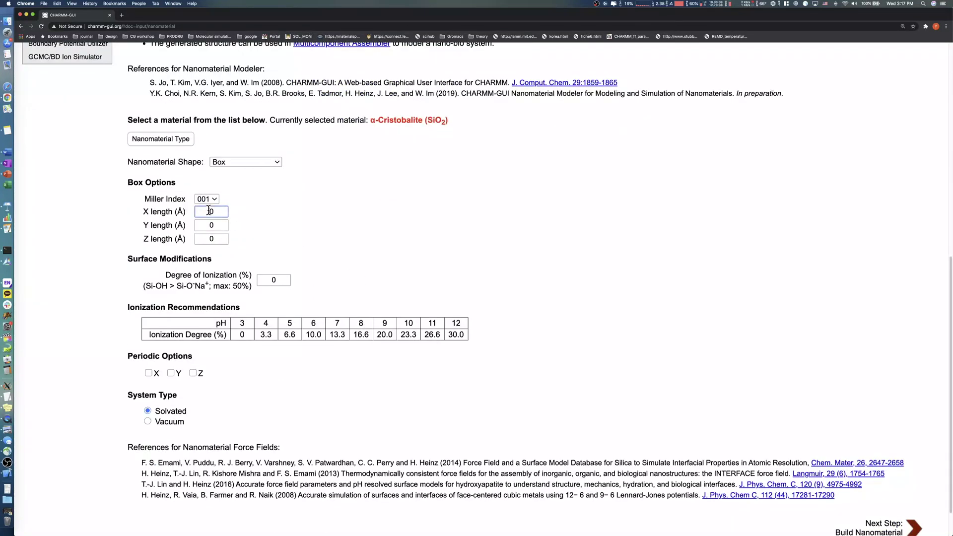
pyautogui.write('5')
pyautogui.press('Tab')
pyautogui.write('50')
pyautogui.click(209, 238)
pyautogui.write('3')
pyautogui.click(373, 255)
pyautogui.scroll(-2, 377, 256)
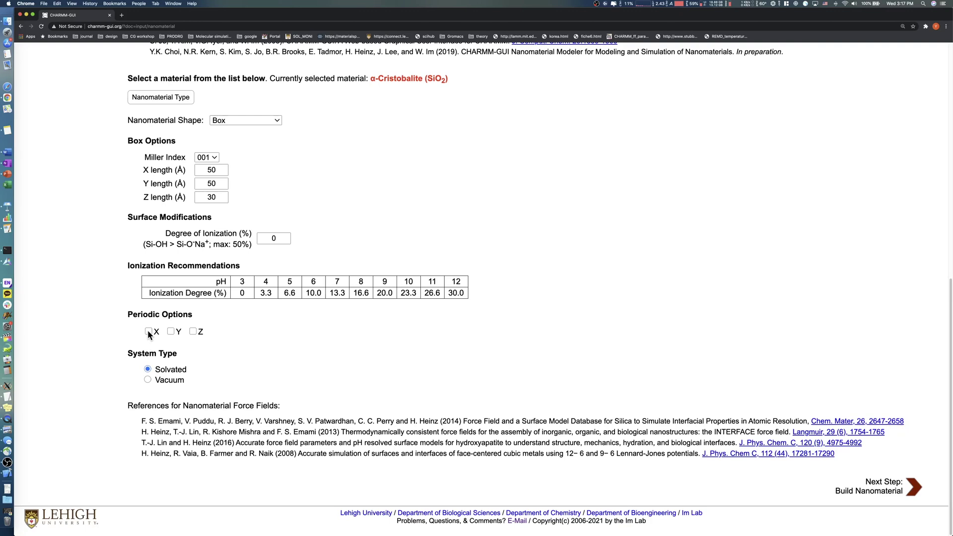
# Make the slab periodic in Y, set 13.3% degree of ionization, and build the α-Cristobalite slab.
pyautogui.click(171, 332)
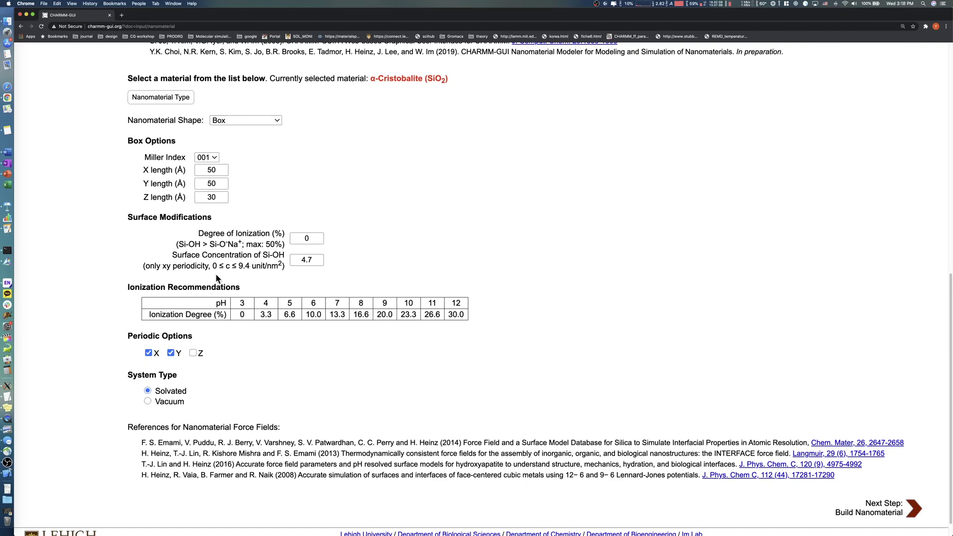
pyautogui.moveTo(251, 268); pyautogui.dragTo(212, 269)
pyautogui.click(303, 278)
pyautogui.doubleClick(306, 238)
pyautogui.write('13.3')
pyautogui.click(351, 267)
pyautogui.scroll(-1, 238, 368)
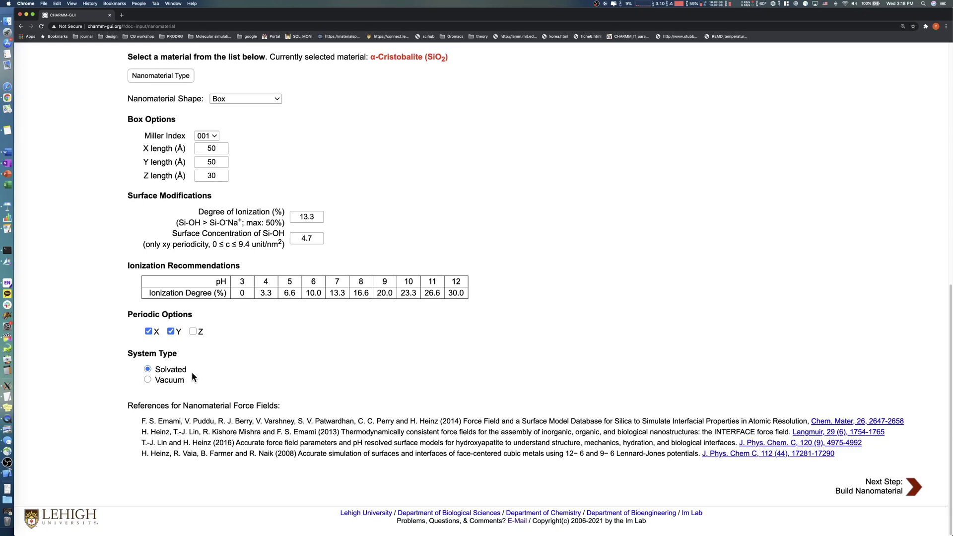
pyautogui.click(878, 491)
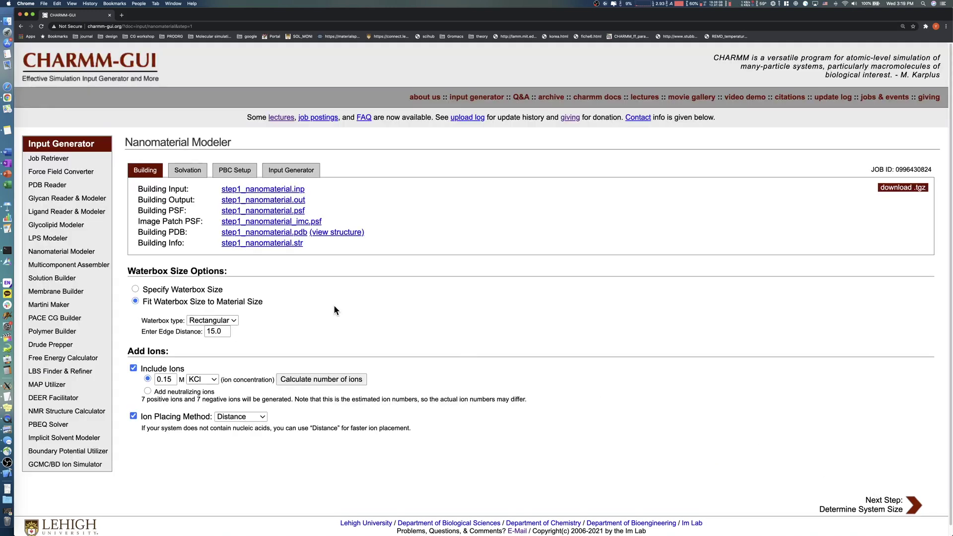
pyautogui.click(337, 232)
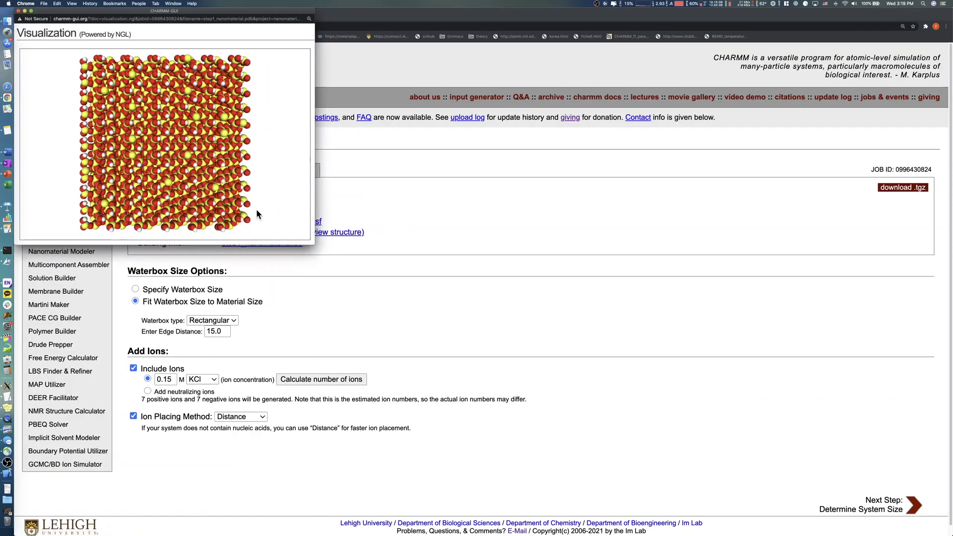
pyautogui.moveTo(257, 213); pyautogui.dragTo(266, 199)
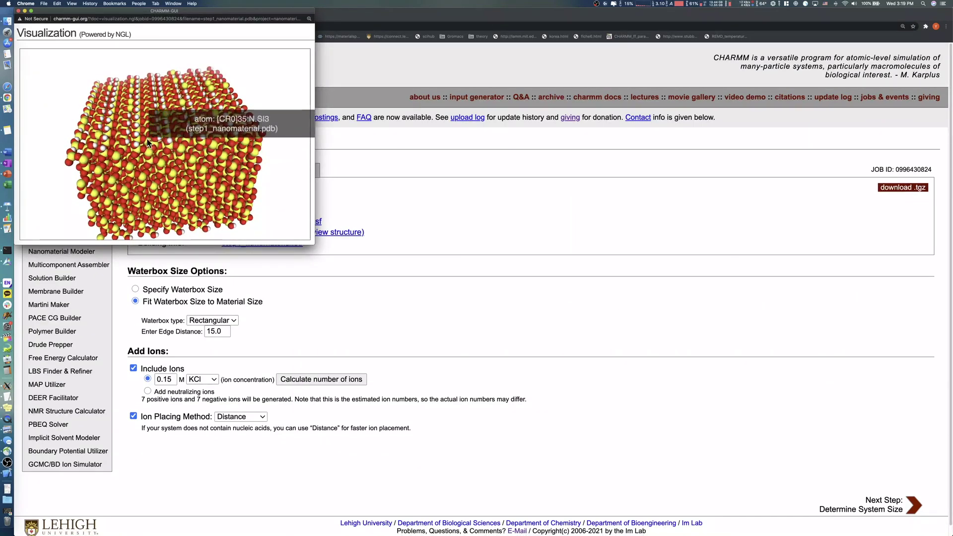
pyautogui.click(19, 10)
pyautogui.scroll(-1, 492, 323)
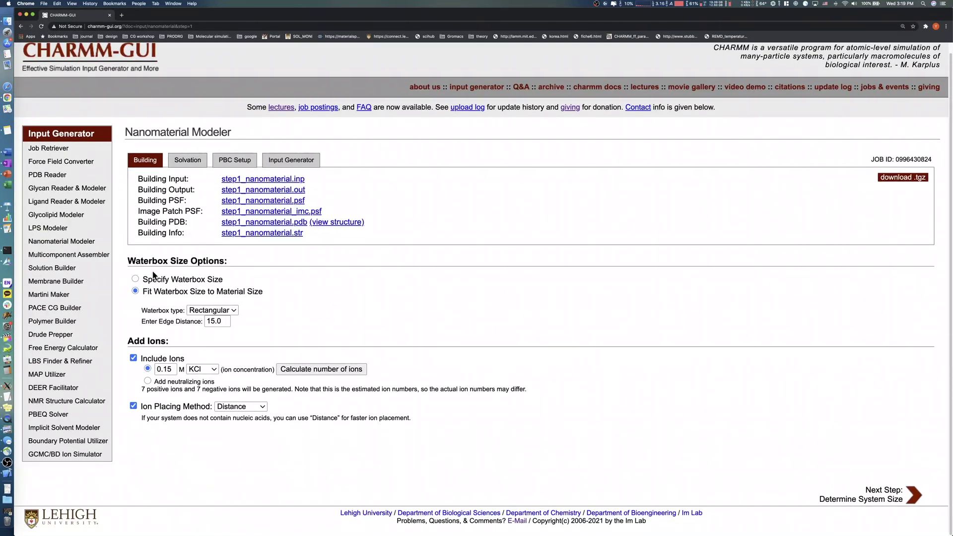
# Start a new job with silica α-Cristobalite as a box-shaped nanomaterial.
pyautogui.click(61, 241)
pyautogui.scroll(-5, 564, 371)
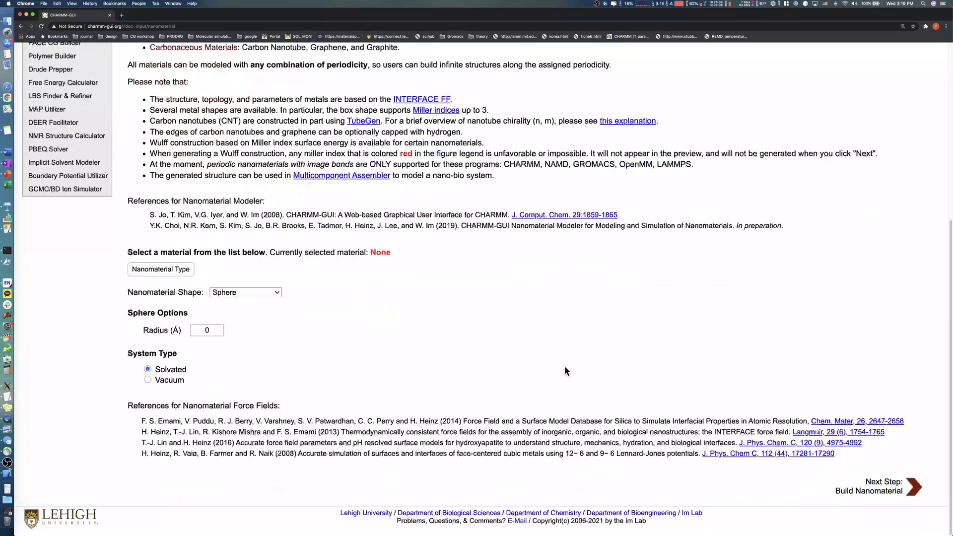
pyautogui.click(179, 269)
pyautogui.moveTo(250, 348)
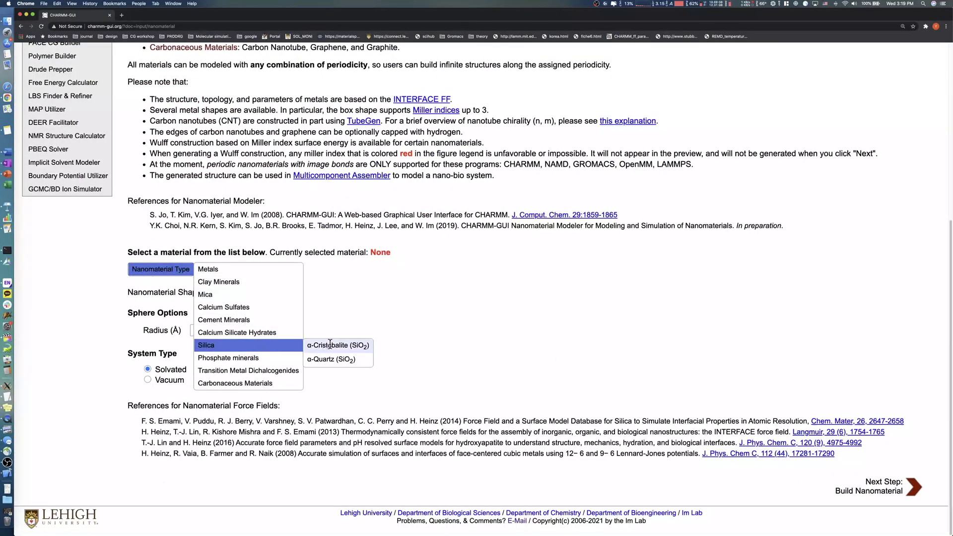
pyautogui.click(332, 344)
pyautogui.click(248, 294)
pyautogui.click(218, 305)
# Set the box dimensions to X 50, Y 50 and Z 30 Å.
pyautogui.click(209, 343)
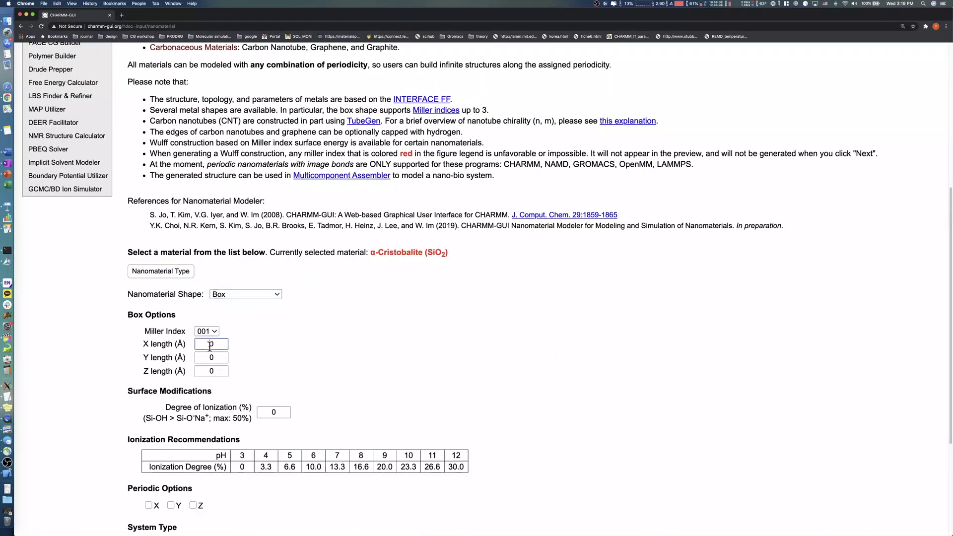
pyautogui.write('5')
pyautogui.click(208, 357)
pyautogui.write('5')
pyautogui.click(209, 371)
pyautogui.write('3')
pyautogui.click(323, 375)
# Make the slab periodic in X, set Si-OH surface concentration to 0, and build it.
pyautogui.scroll(-3, 330, 369)
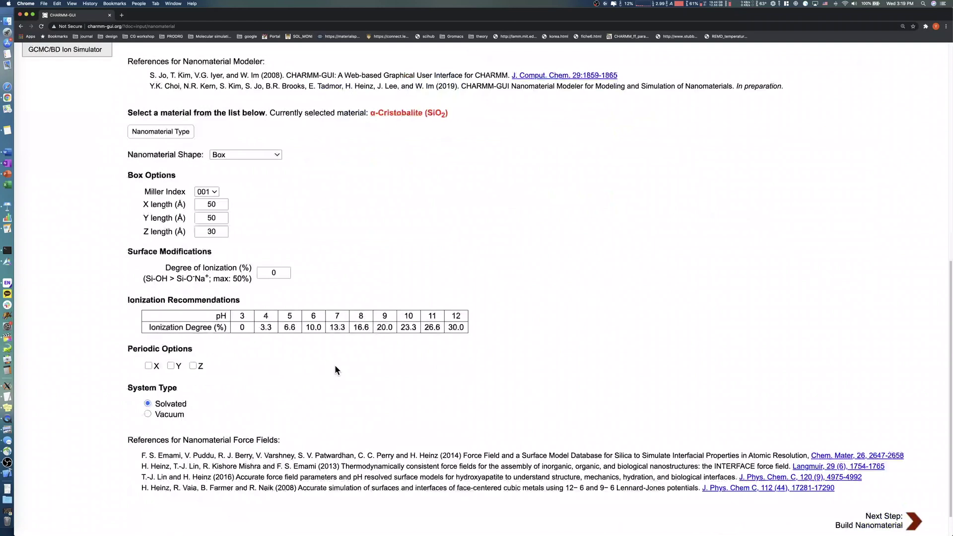
pyautogui.click(148, 366)
pyautogui.scroll(-1, 352, 307)
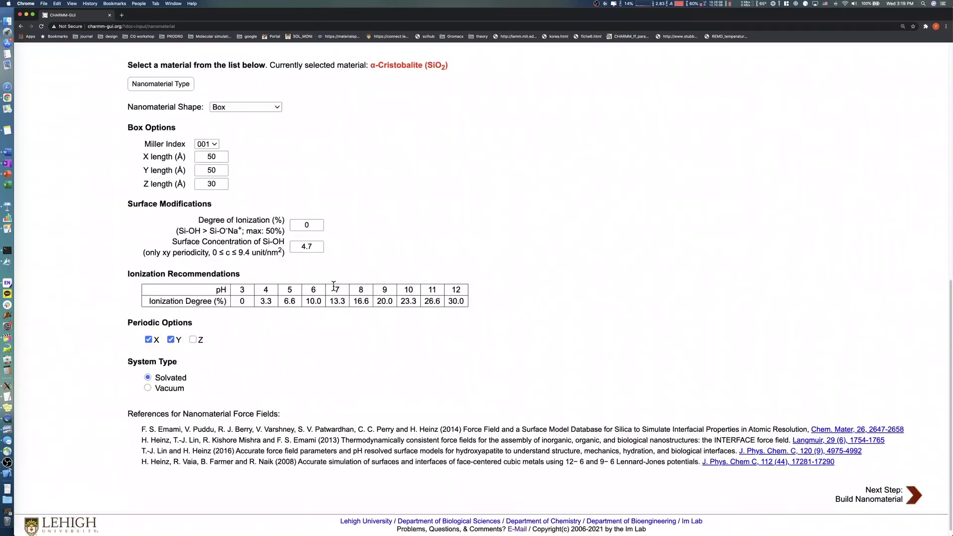
pyautogui.moveTo(320, 246); pyautogui.dragTo(297, 244)
pyautogui.write('0')
pyautogui.click(300, 376)
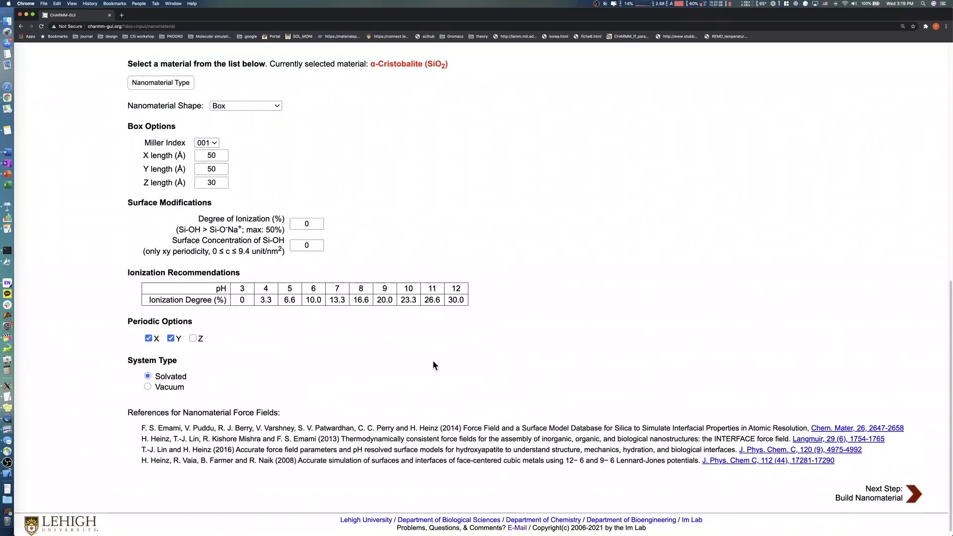
pyautogui.scroll(-1, 432, 360)
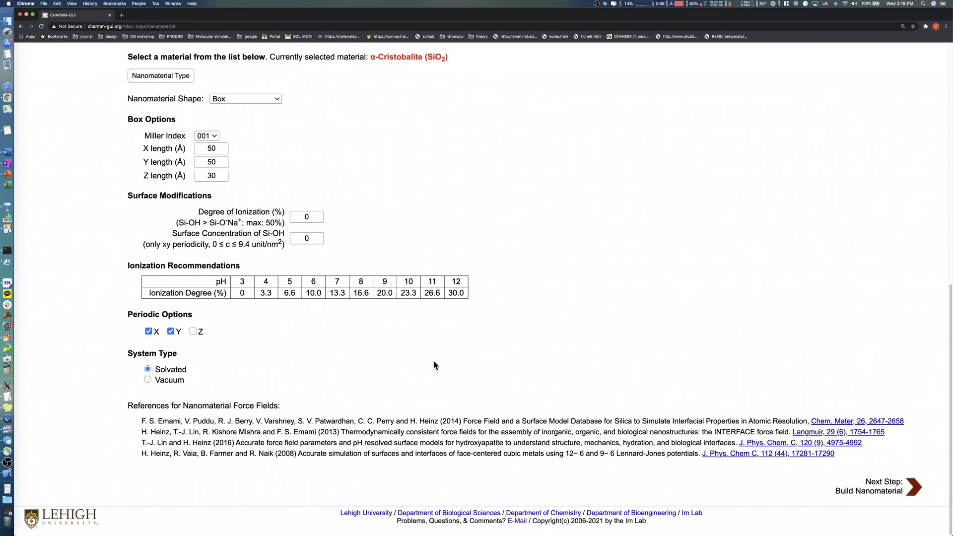
pyautogui.click(886, 494)
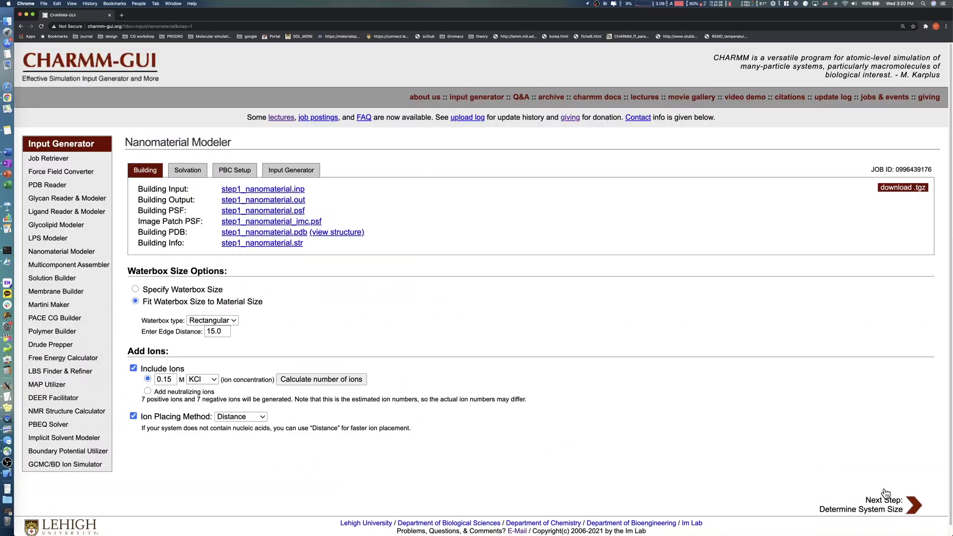
# Preview the rebuilt zero-Si-OH slab in the NGL viewer, tilt it, then close the preview.
pyautogui.scroll(-1, 382, 297)
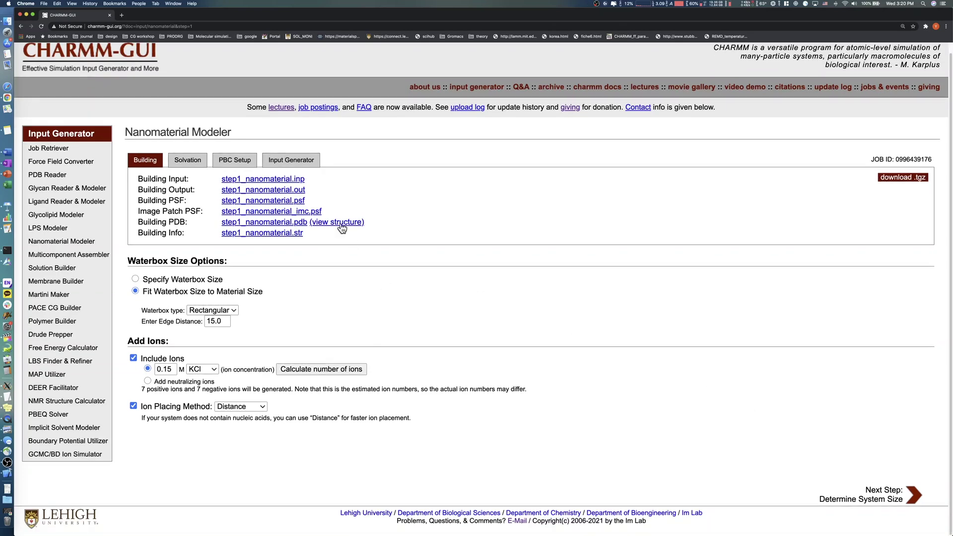
pyautogui.click(341, 225)
pyautogui.moveTo(212, 208)
pyautogui.mouseDown()
pyautogui.moveTo(216, 218)
pyautogui.moveTo(219, 196)
pyautogui.mouseUp()
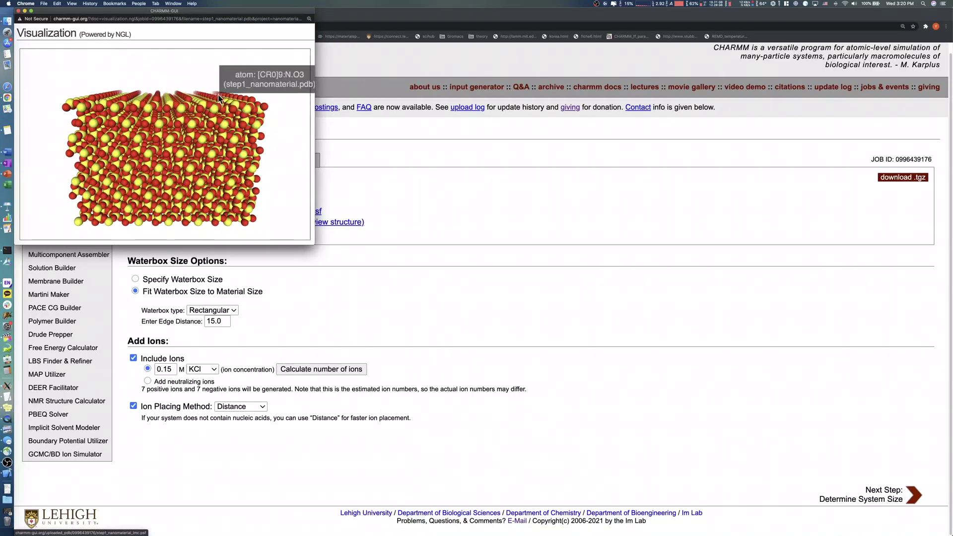
pyautogui.click(19, 11)
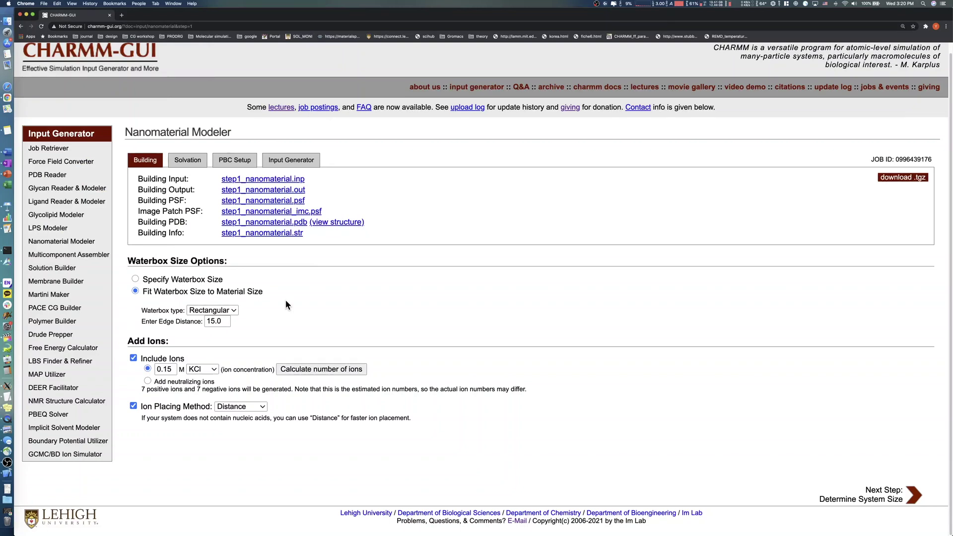
# Specify a waterbox with Z of 67 Å, add only neutralizing ions, recalculate ions, and solvate.
pyautogui.click(134, 278)
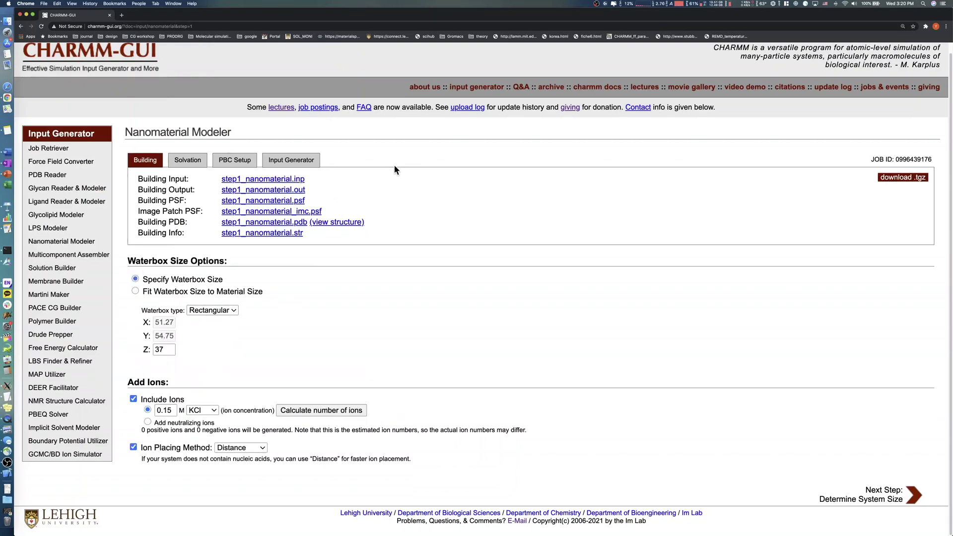
pyautogui.doubleClick(168, 350)
pyautogui.write('67')
pyautogui.click(398, 352)
pyautogui.click(147, 422)
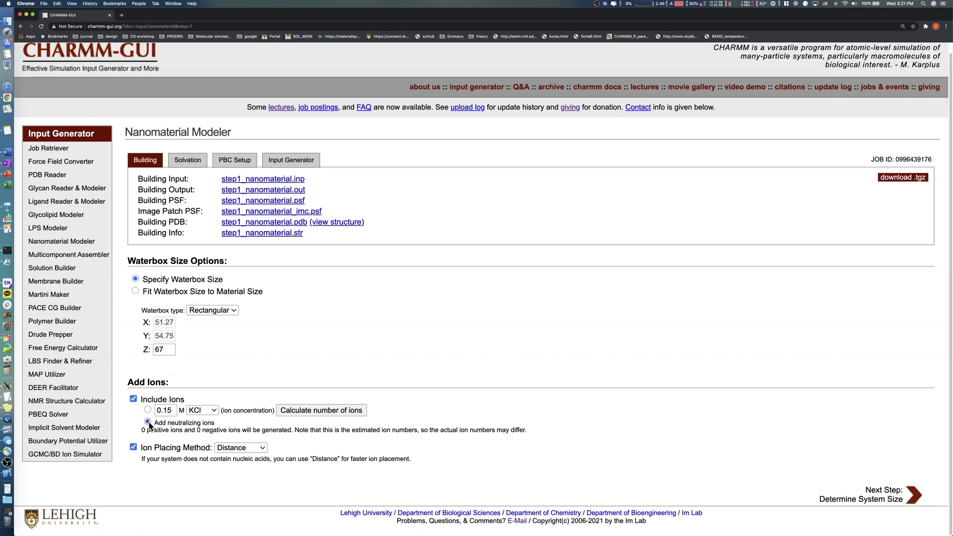
pyautogui.click(341, 412)
pyautogui.click(892, 496)
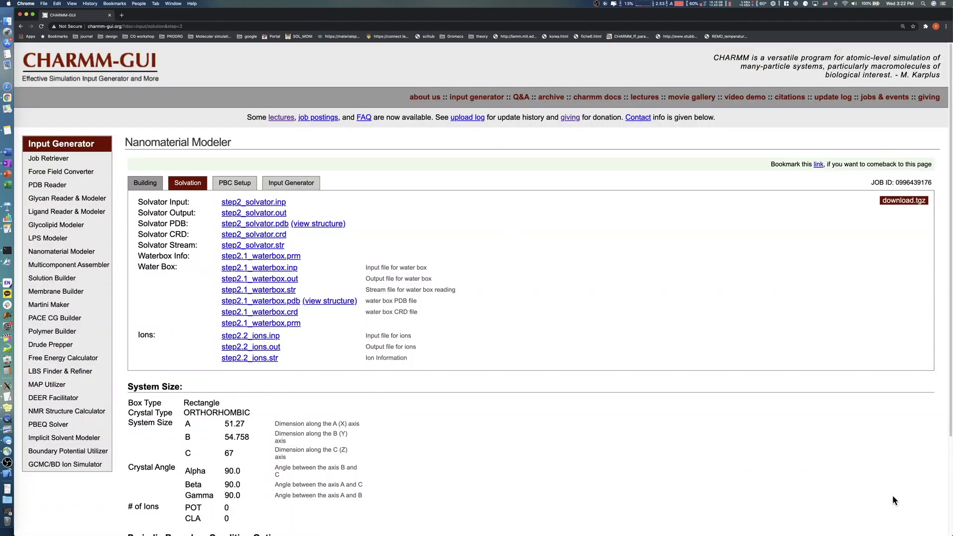
# Tilt the solvated slab in the NGL viewer, close it, and review the 51.27 × 54.758 × 67 Å system size.
pyautogui.scroll(-3, 469, 432)
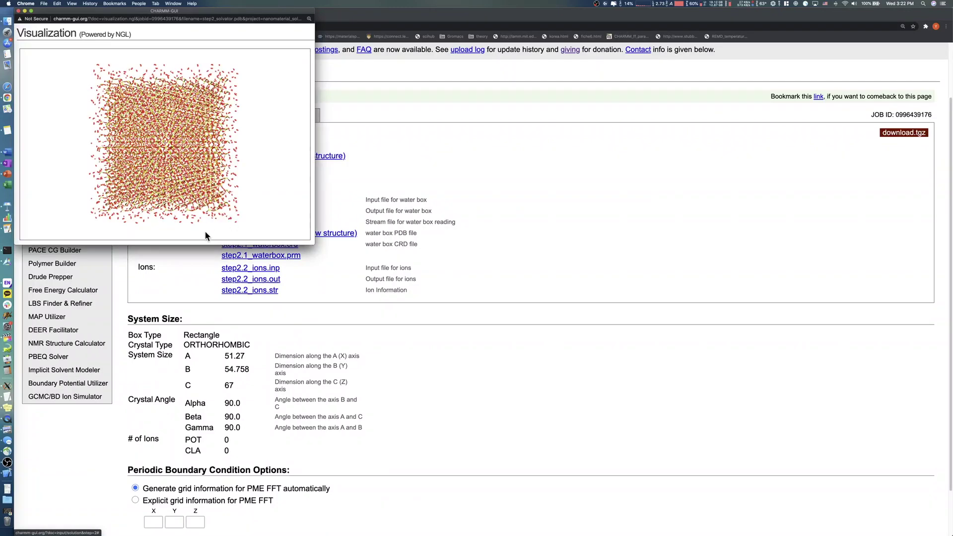
pyautogui.moveTo(205, 233); pyautogui.dragTo(198, 193)
pyautogui.click(18, 10)
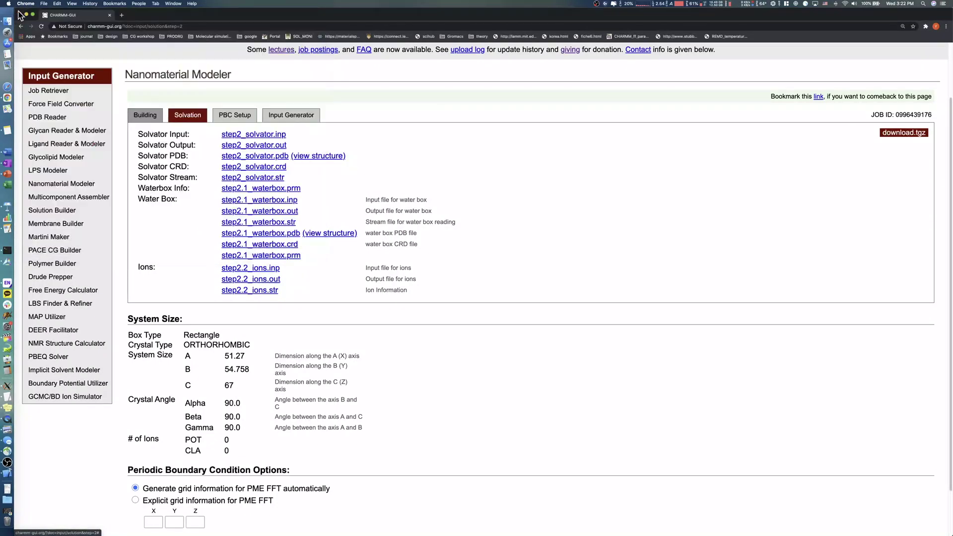
pyautogui.scroll(-2, 430, 367)
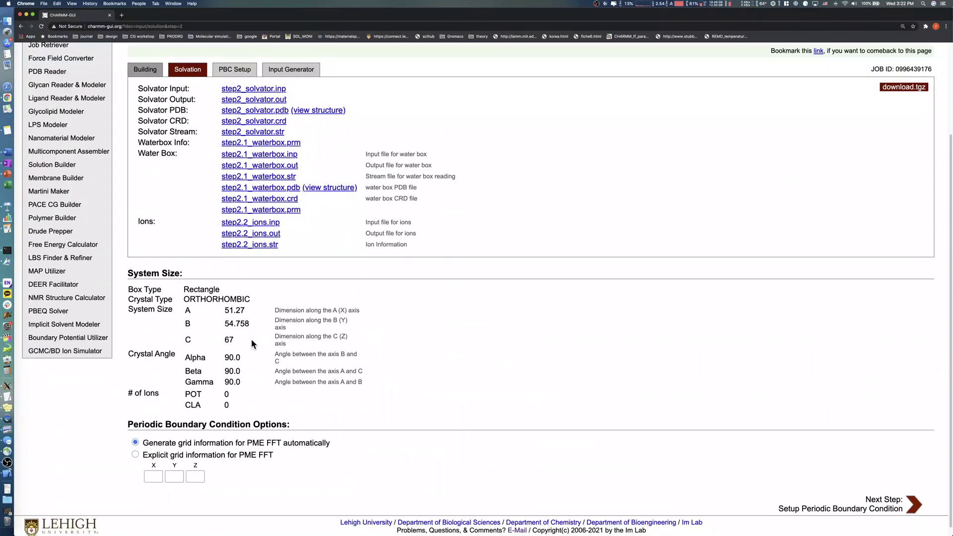
pyautogui.scroll(-1, 412, 382)
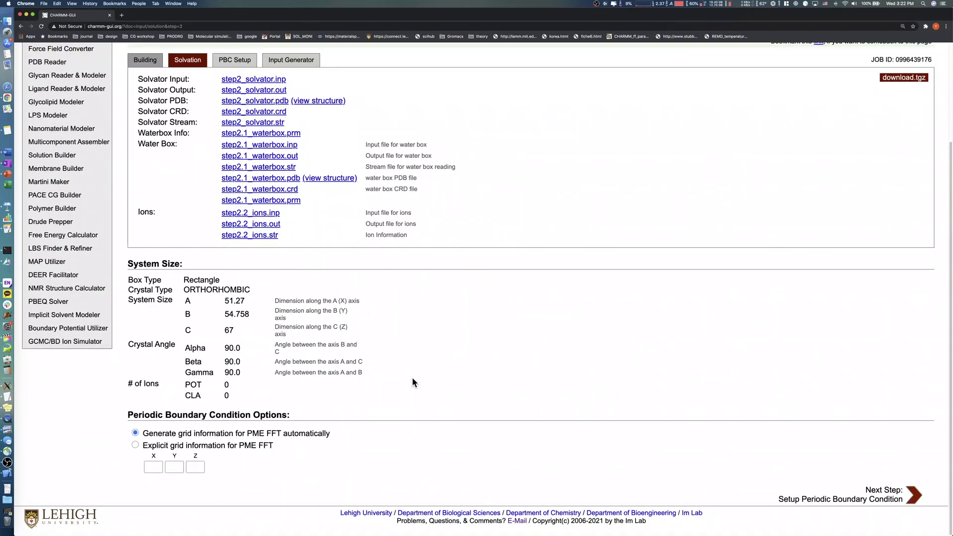
# Proceed to periodic boundary condition setup and select GROMACS input generation.
pyautogui.click(876, 498)
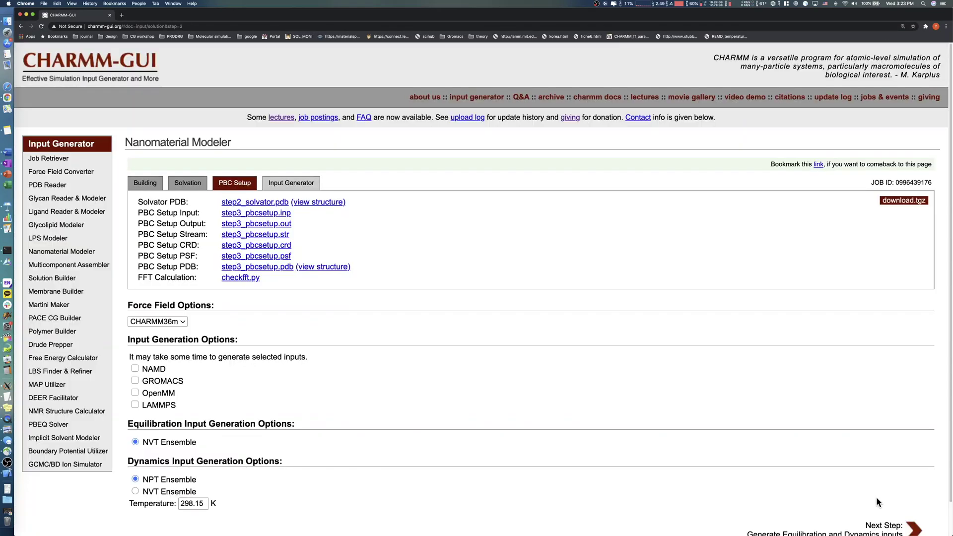
pyautogui.scroll(-2, 467, 394)
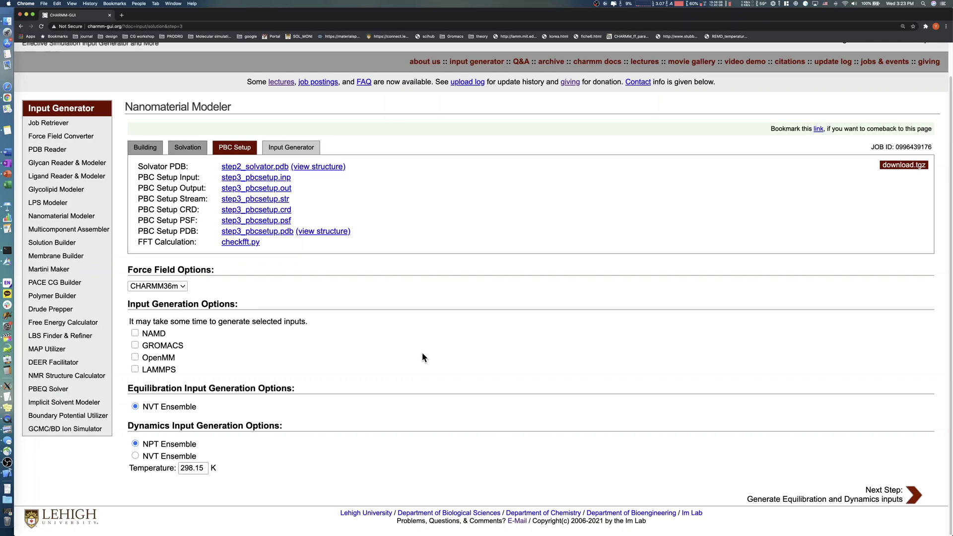
pyautogui.click(135, 345)
# Generate equilibration and dynamics inputs, save download.tgz to the nanomaterial folder, and extract it.
pyautogui.click(884, 500)
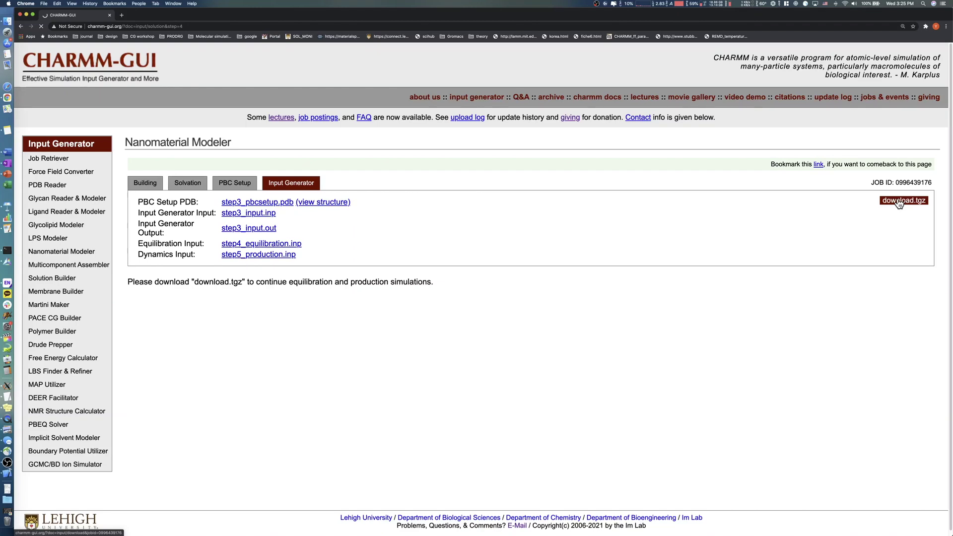
pyautogui.click(899, 203)
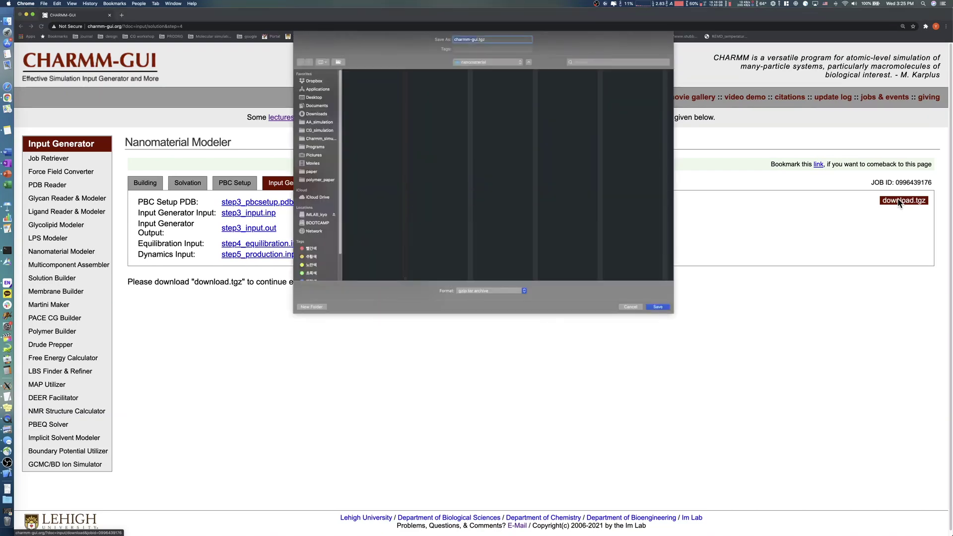
pyautogui.click(656, 307)
pyautogui.click(45, 528)
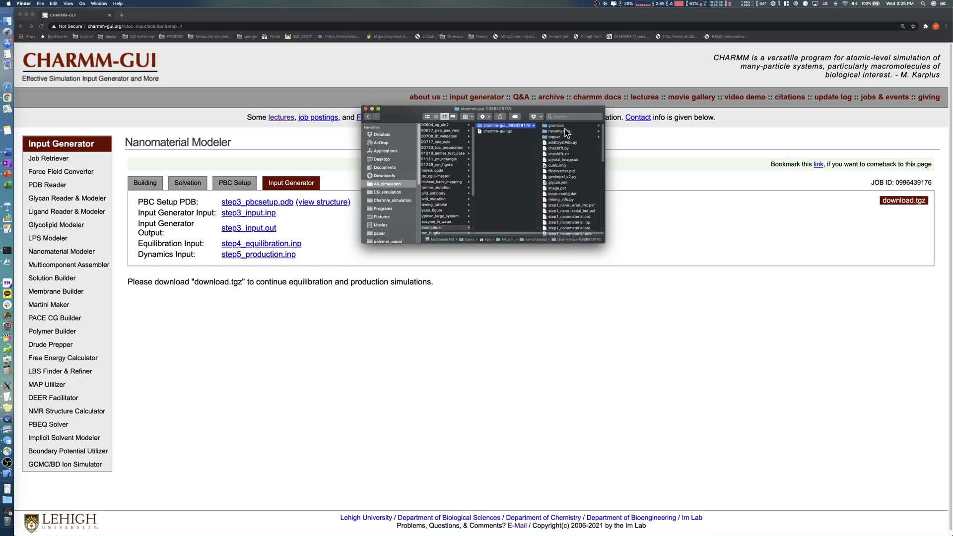
# Open the gromacs folder's README in TextEdit, enlarge its window, then close it.
pyautogui.click(563, 126)
pyautogui.scroll(-5, 516, 168)
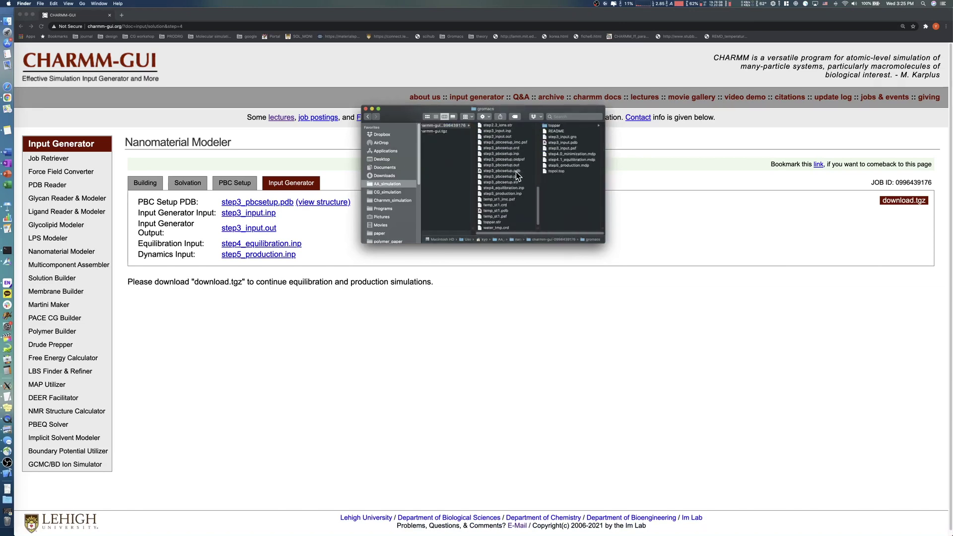
pyautogui.click(556, 131)
pyautogui.rightClick(512, 134)
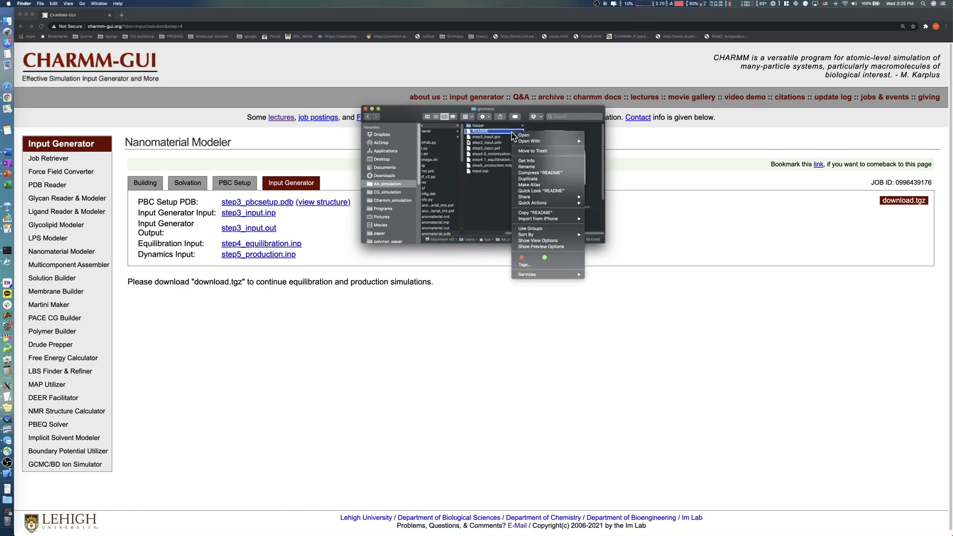
pyautogui.moveTo(546, 141)
pyautogui.click(621, 141)
pyautogui.moveTo(338, 192); pyautogui.dragTo(419, 269)
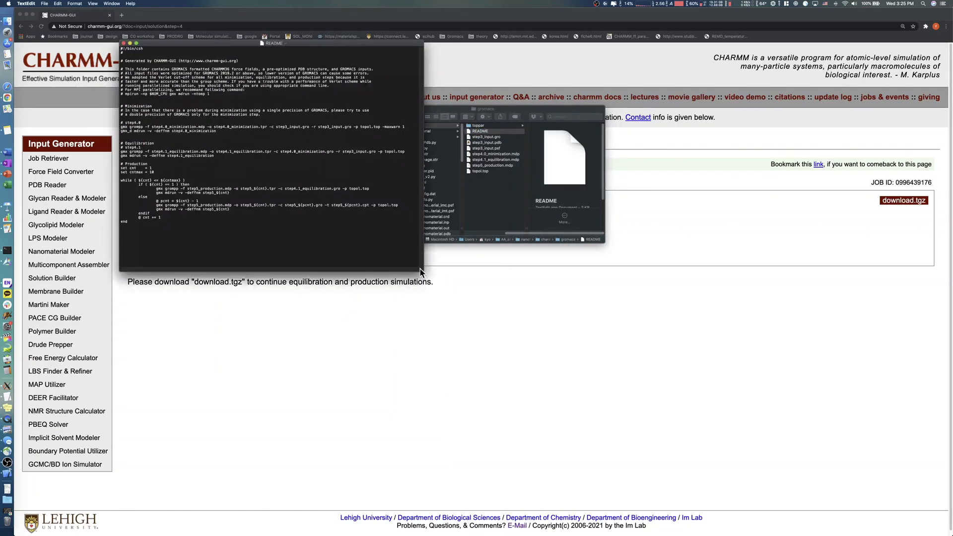
pyautogui.click(123, 43)
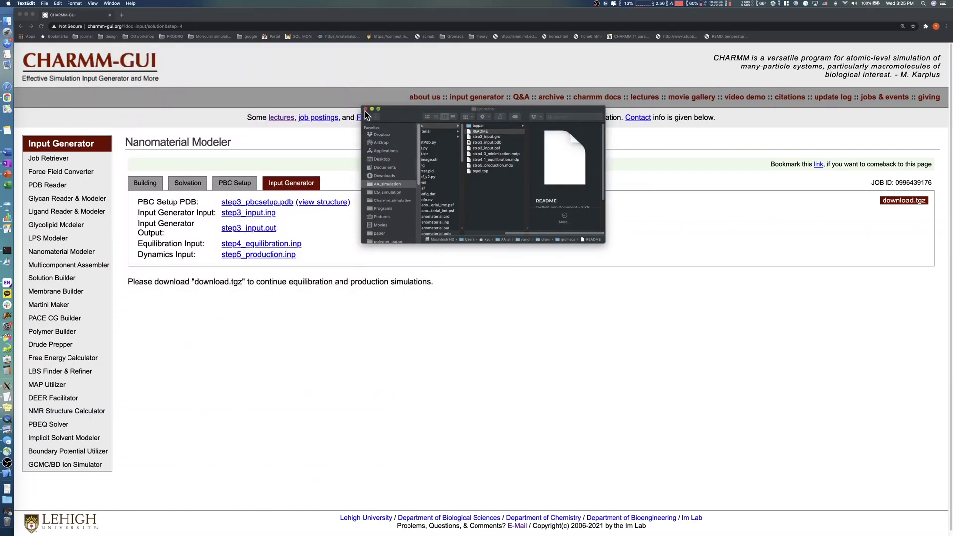